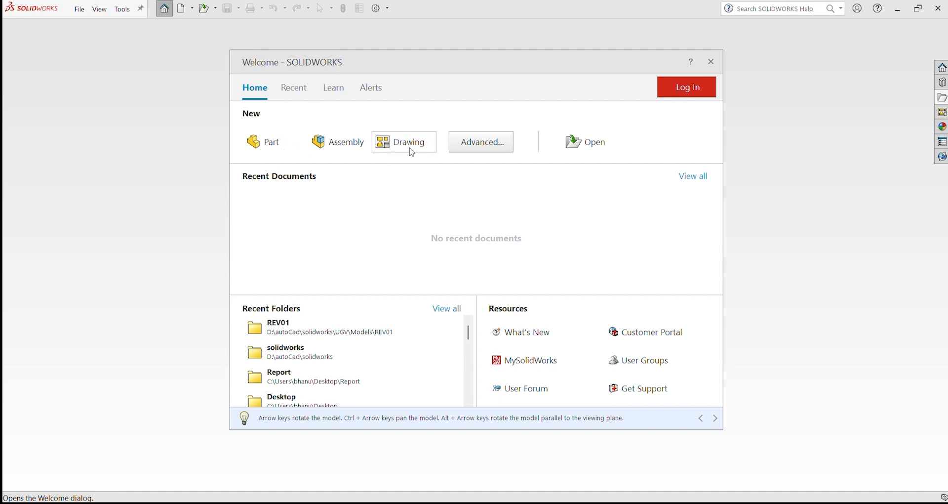
Step: Examine the ways to open existing files from the REV01 folder and to start a new part, assembly or drawing
click(595, 142)
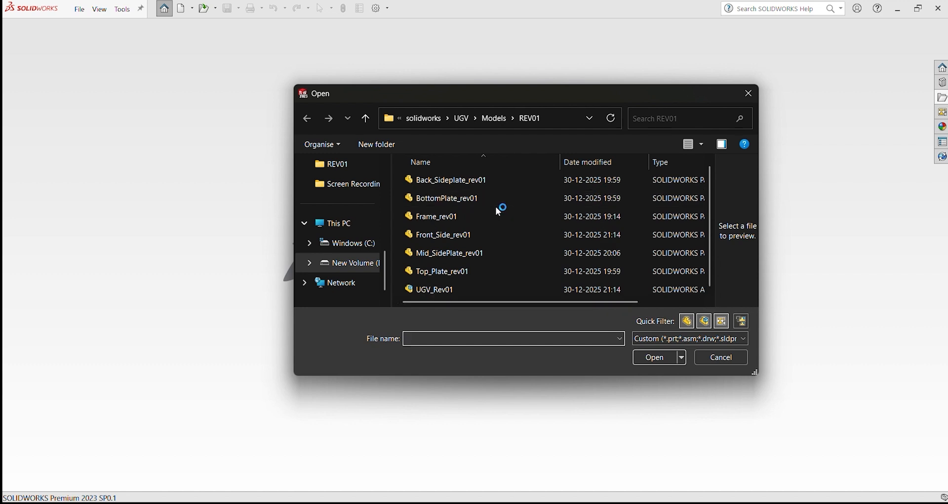
scroll(523, 220, down, 1)
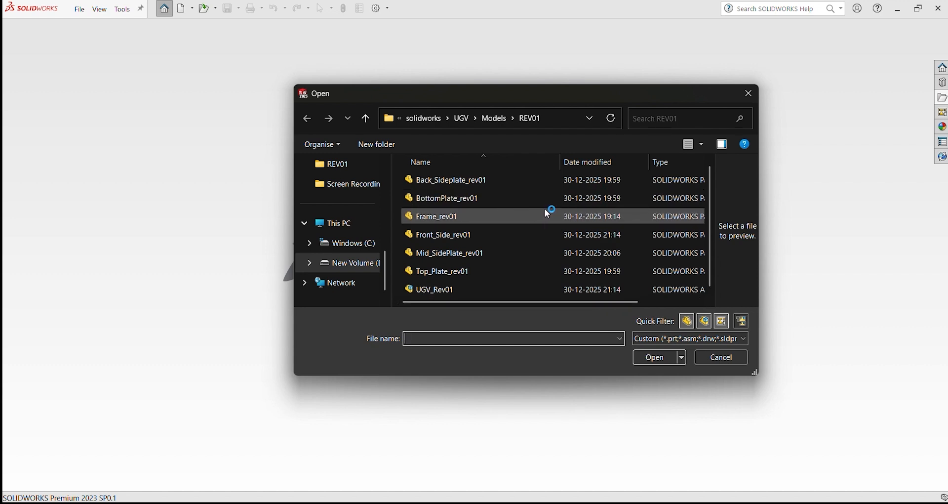
click(500, 119)
click(717, 364)
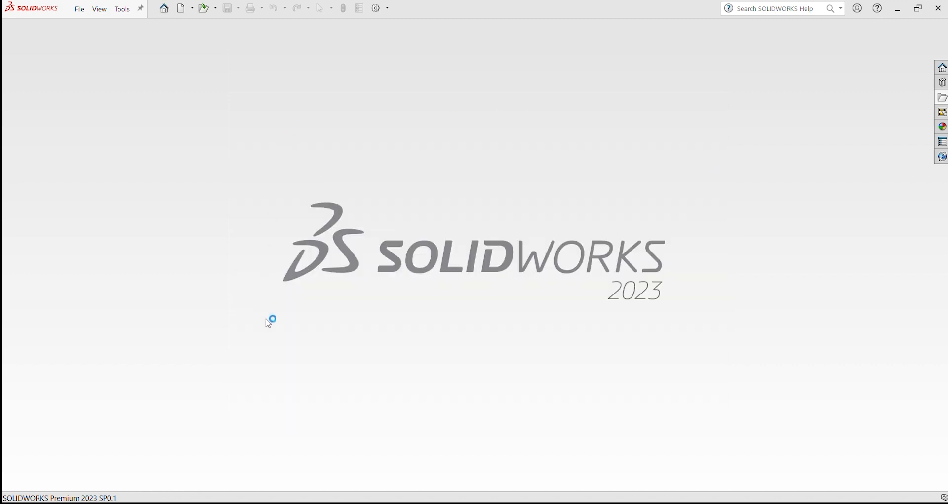
click(164, 9)
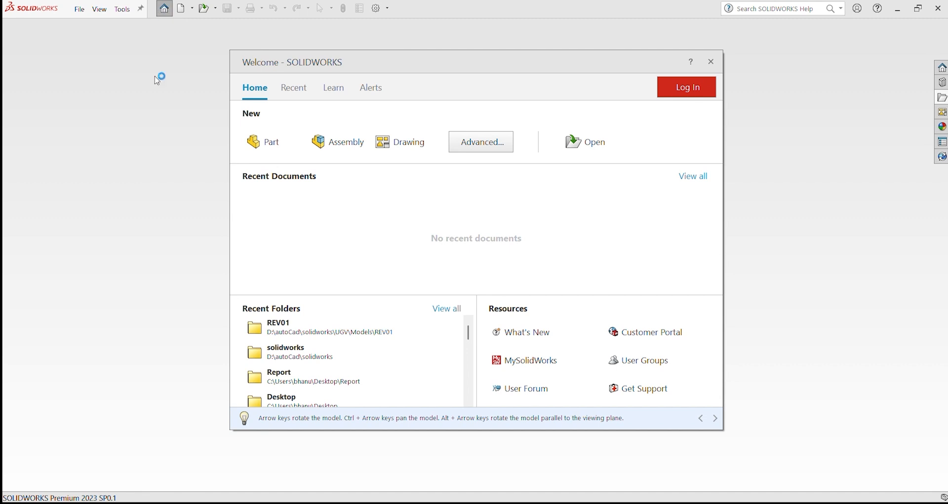
click(175, 151)
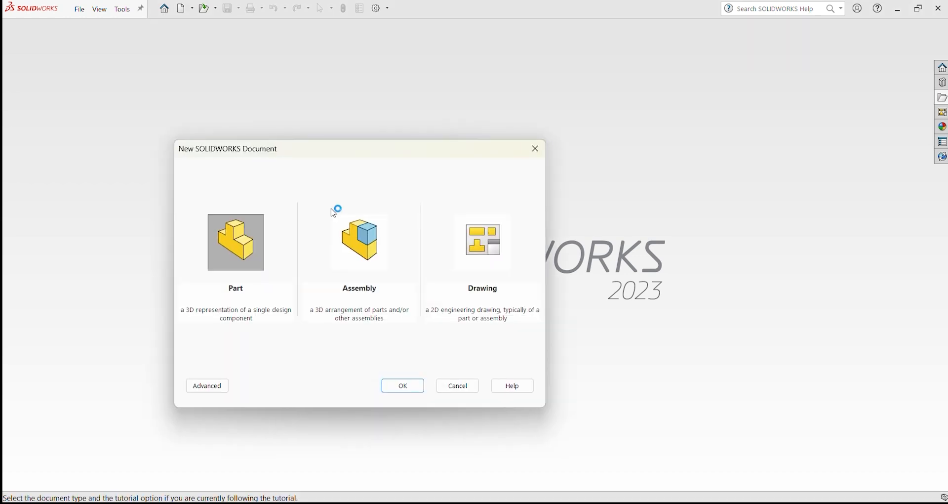
key(Escape)
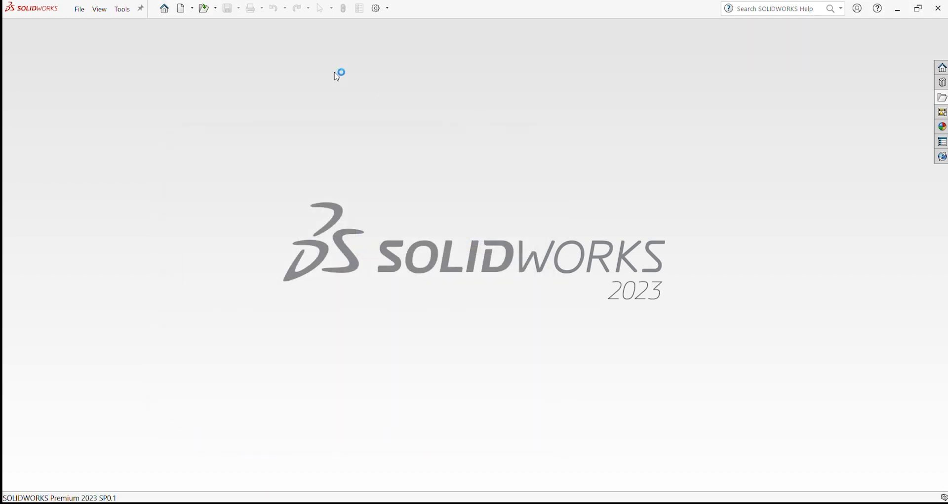
click(201, 9)
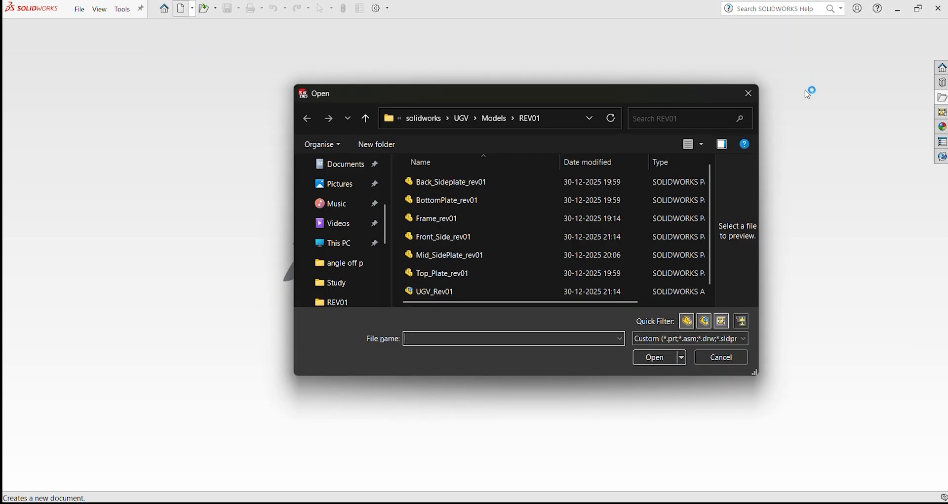
click(754, 95)
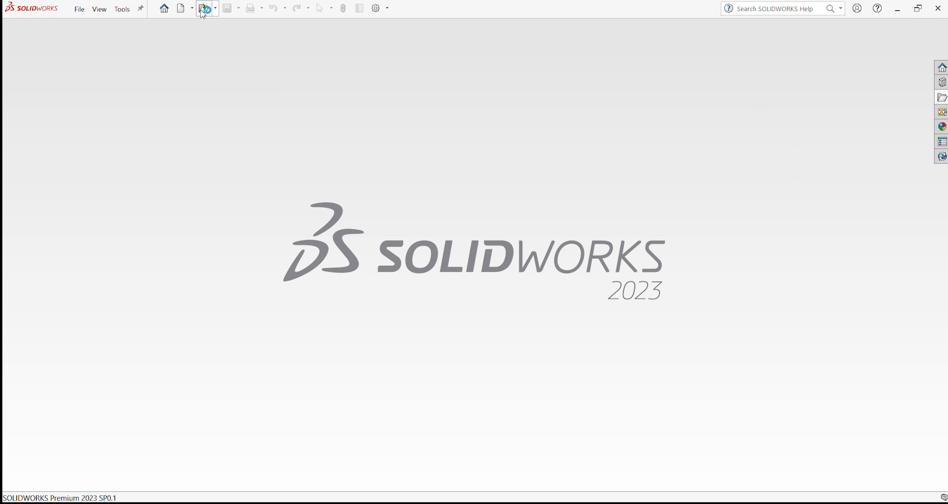
click(216, 9)
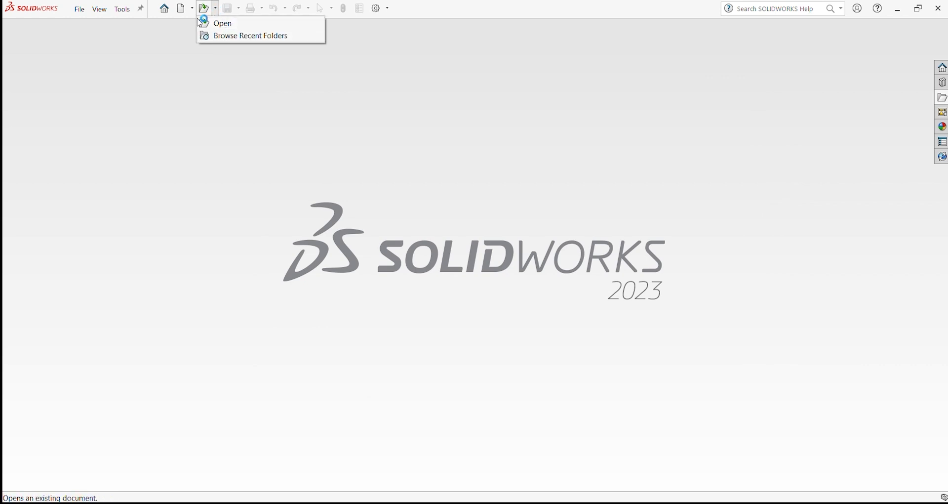
click(193, 8)
click(198, 24)
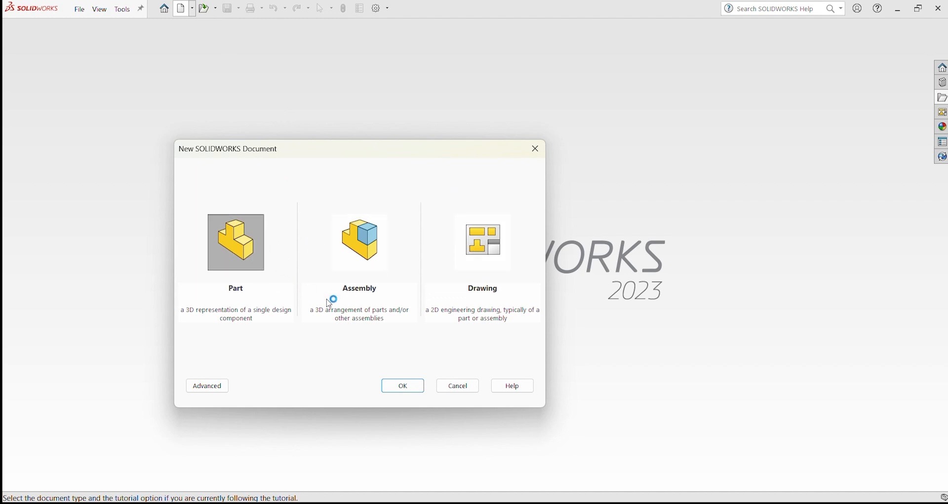
click(231, 287)
key(Escape)
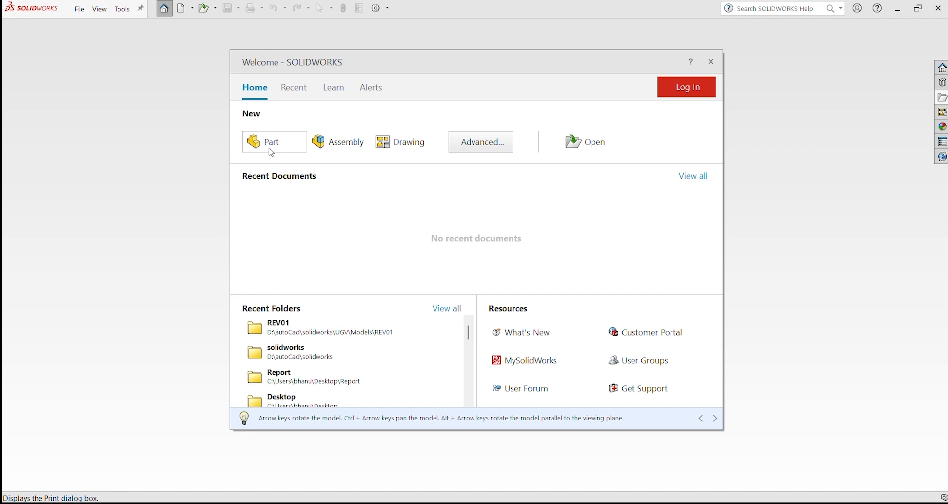
Step: Create a new part document
click(278, 146)
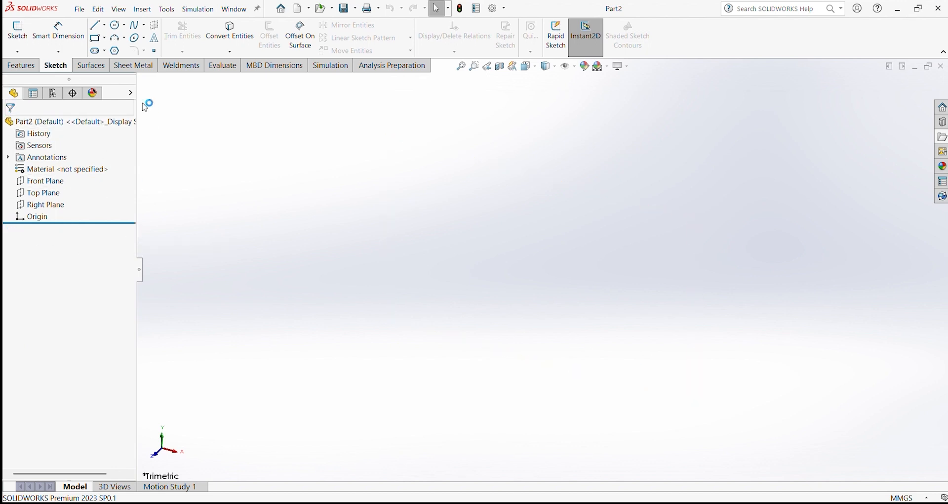
Step: Examine the new part's root, History and Annotations entries and the options offered for its material
click(19, 122)
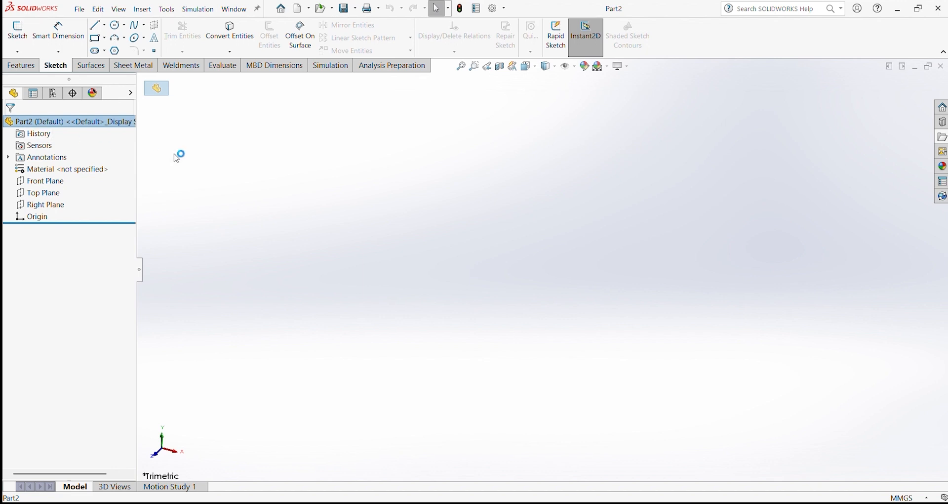
click(31, 135)
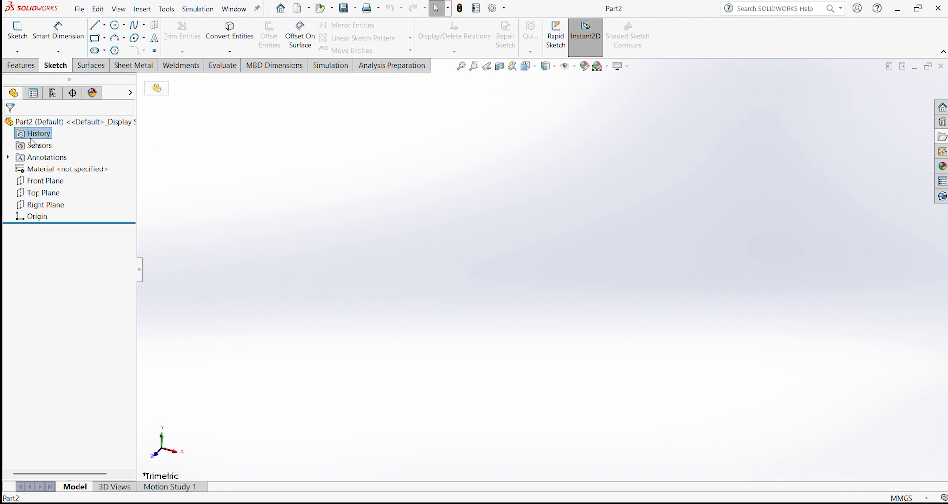
click(8, 157)
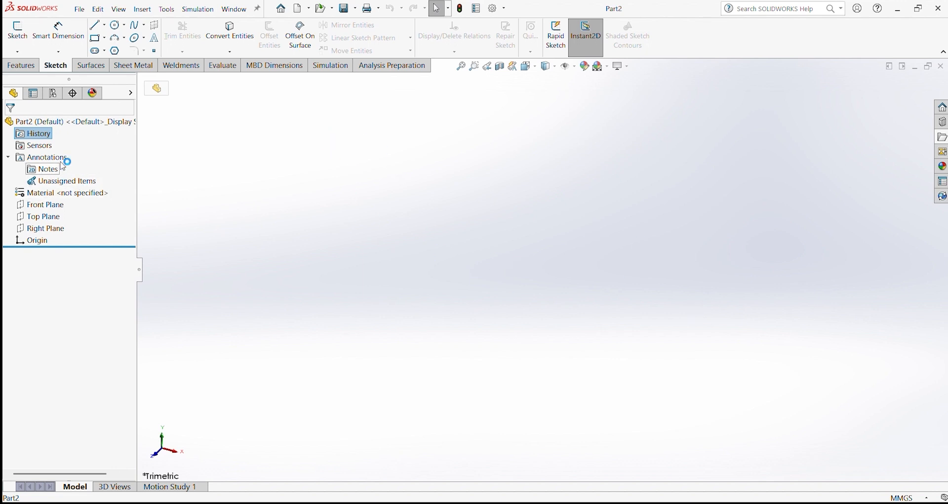
click(64, 192)
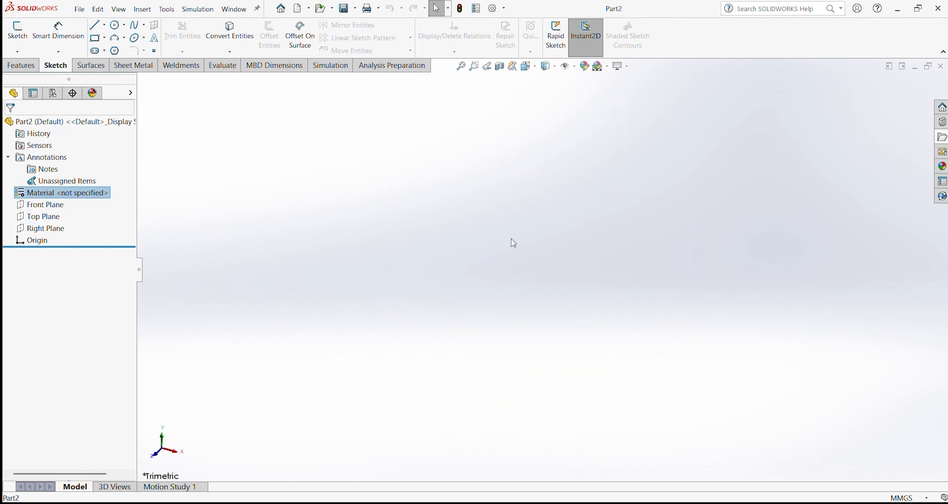
right_click(48, 196)
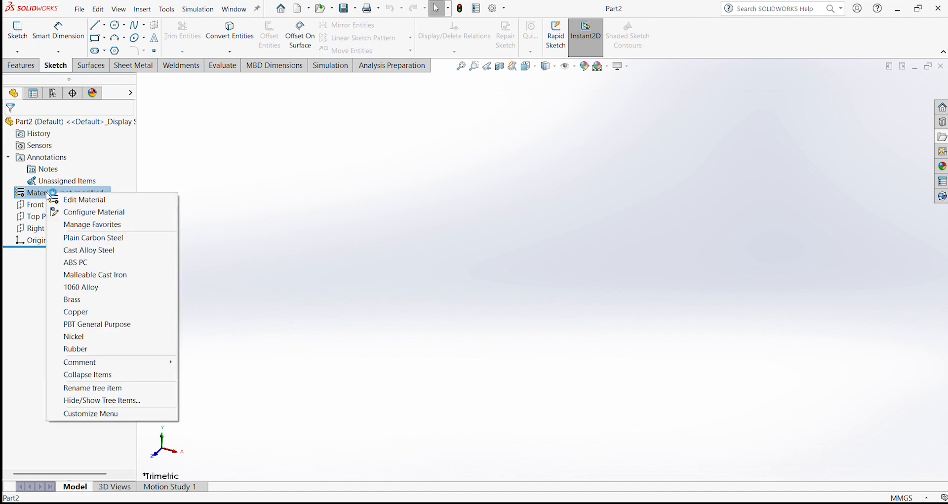
Step: Compare the orientations of the Front, Top and Right planes and locate the part's origin
click(39, 204)
click(34, 217)
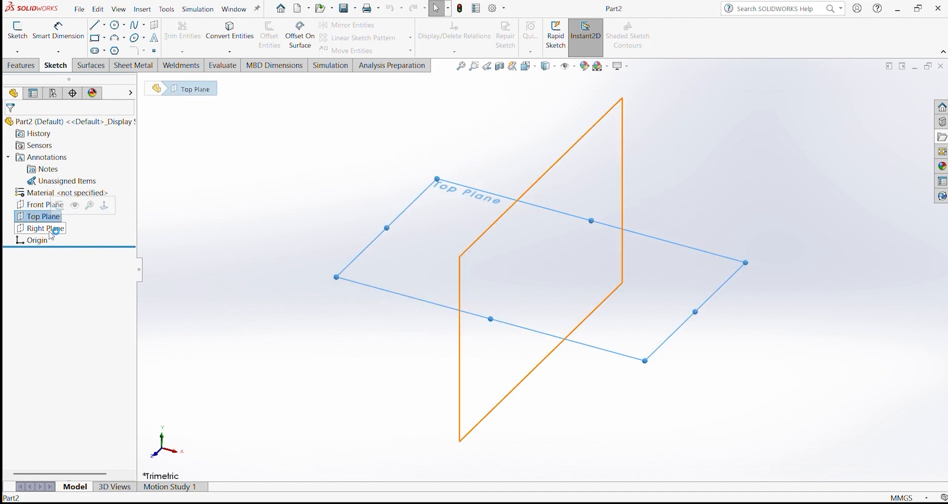
click(41, 228)
click(39, 204)
click(35, 217)
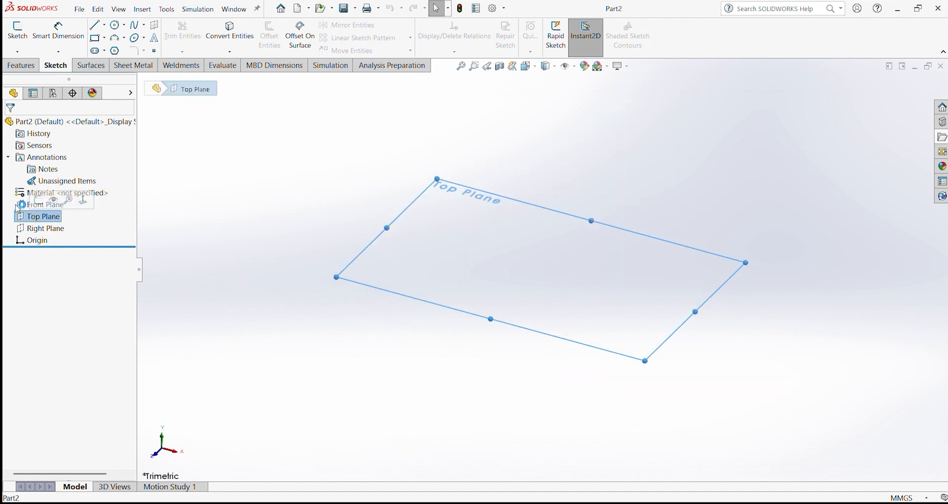
click(39, 205)
click(41, 228)
click(34, 216)
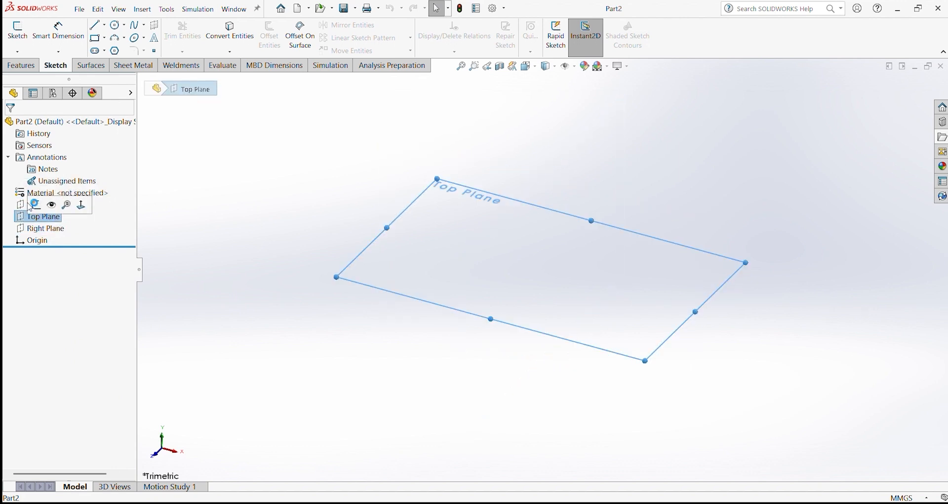
click(24, 206)
click(32, 217)
click(38, 228)
click(29, 218)
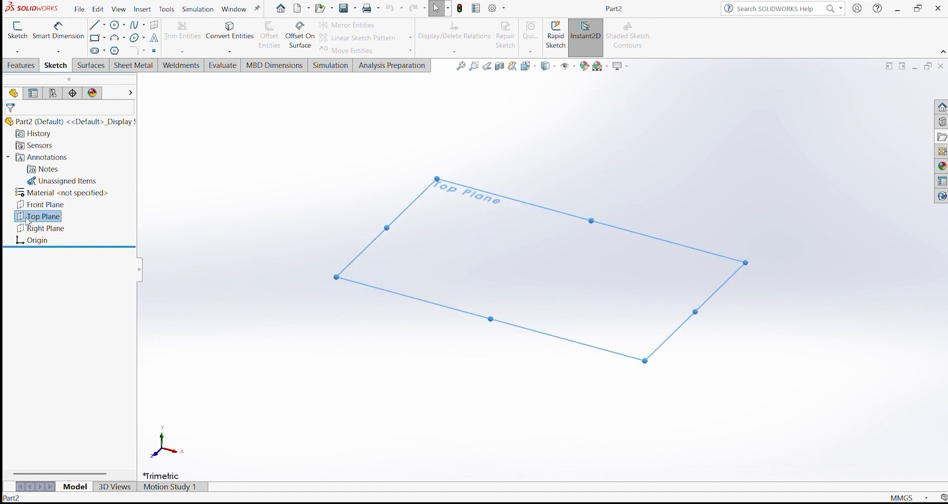
click(27, 207)
click(35, 217)
click(44, 229)
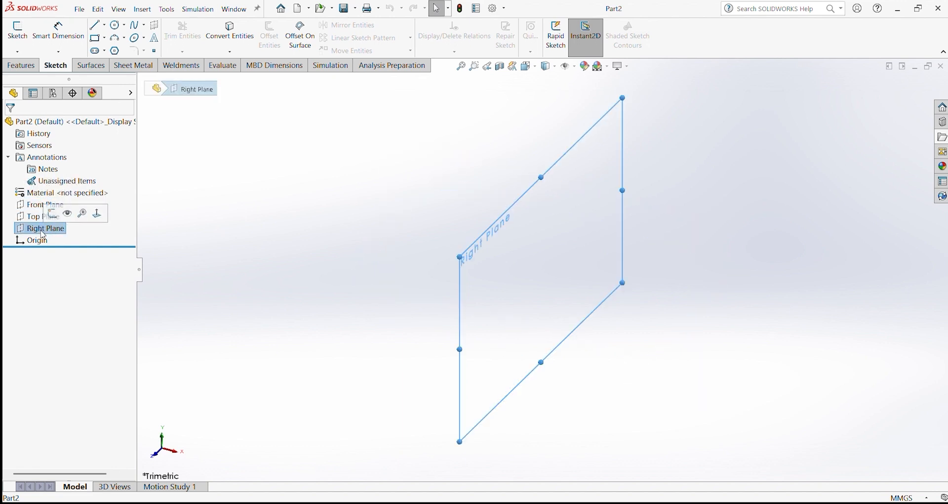
click(35, 242)
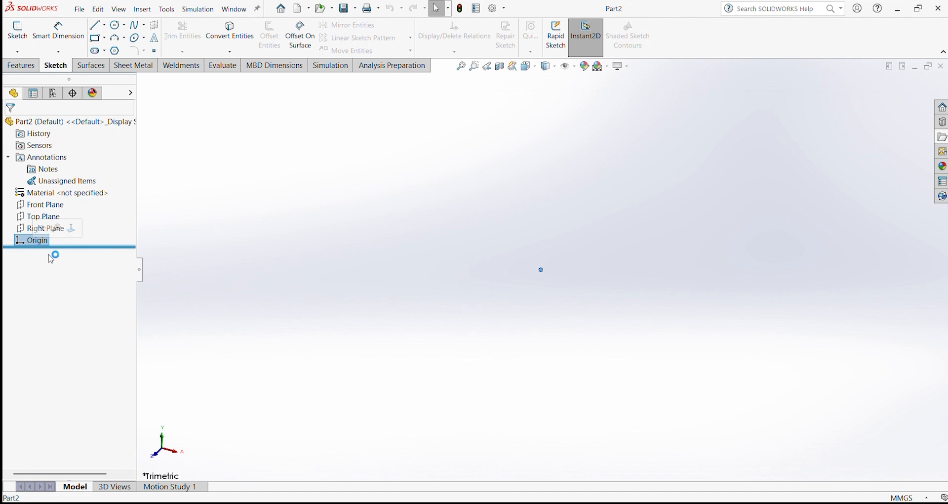
Step: View the Front Plane straight on, and orient the view normal to the Right Plane
click(54, 207)
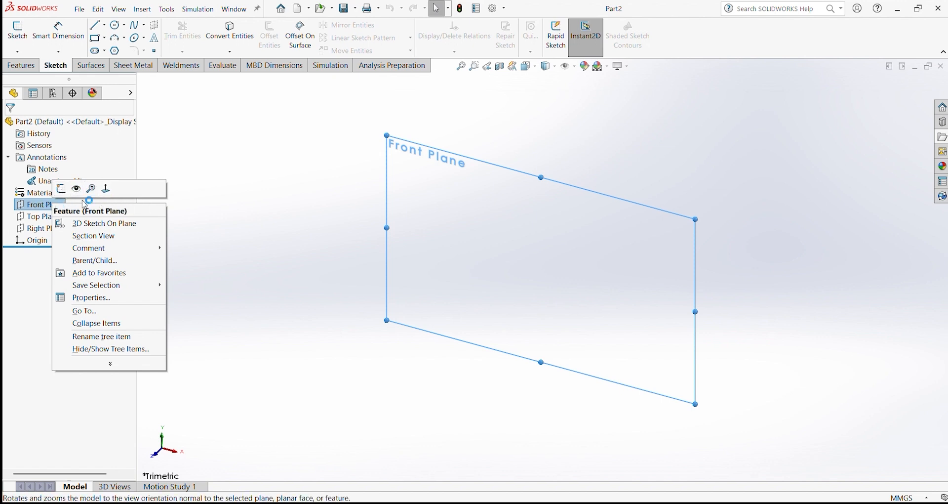
click(107, 189)
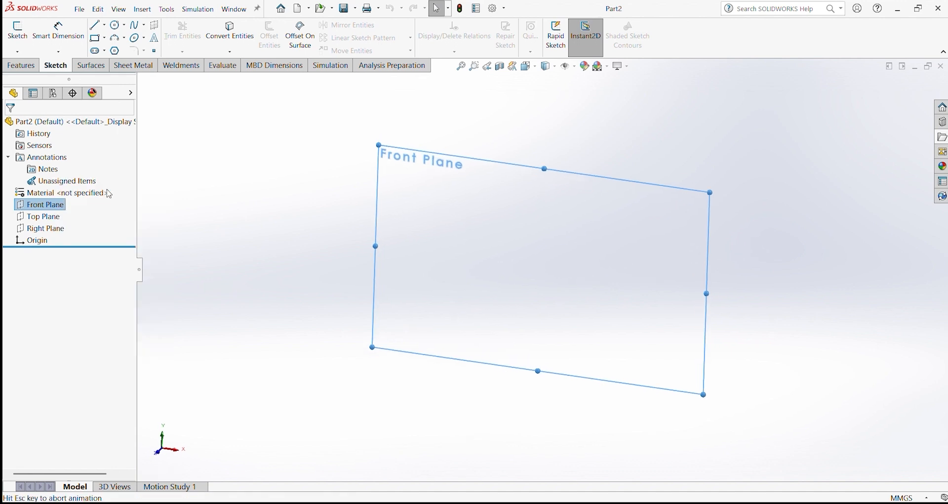
click(55, 221)
click(58, 228)
click(105, 214)
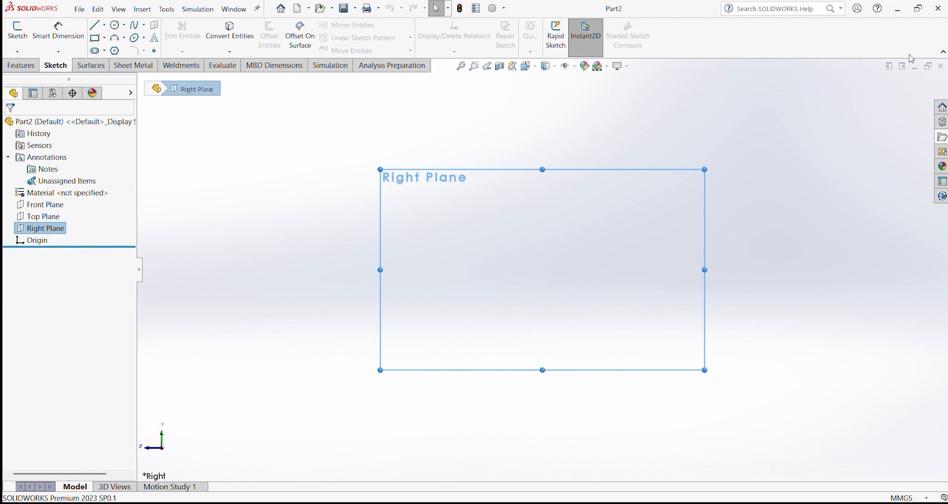
Step: Look through the Features, Sketch, Surfaces, Sheet Metal, Weldments, MBD Dimensions, Simulation and Analysis Preparation tool sets
click(36, 66)
click(58, 66)
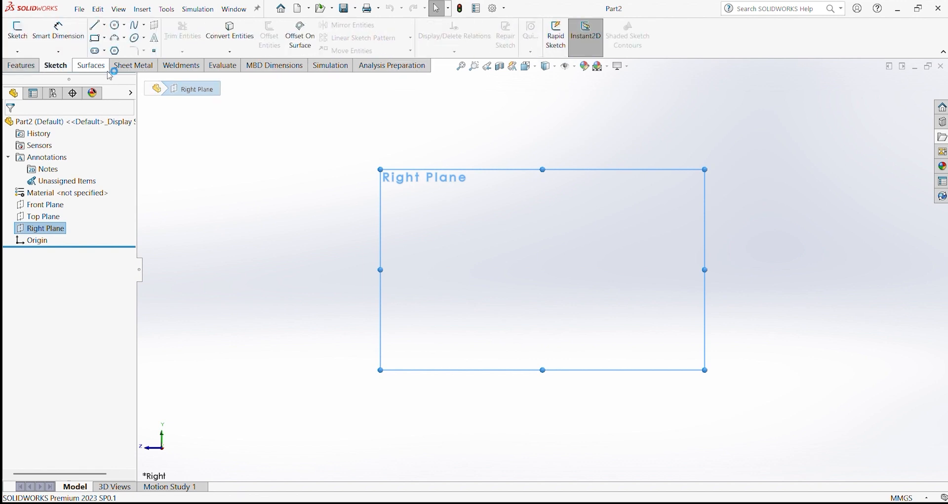
click(100, 67)
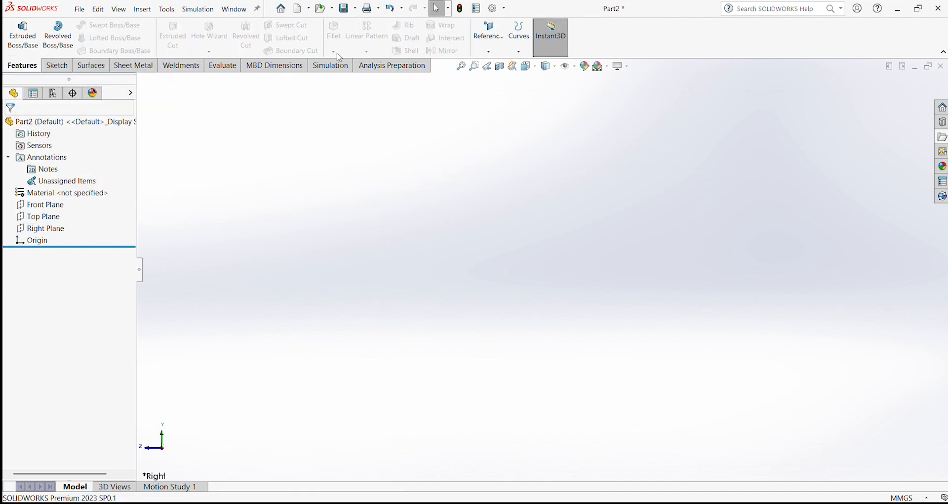
click(57, 65)
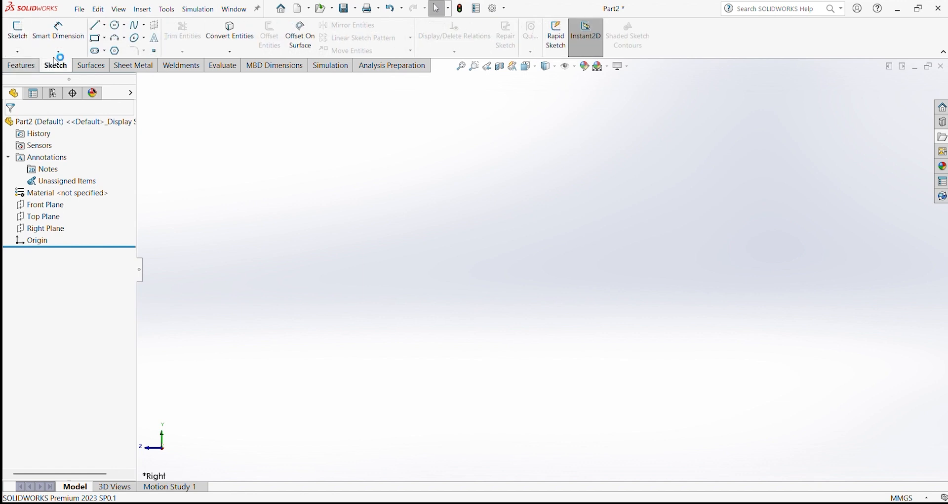
click(89, 65)
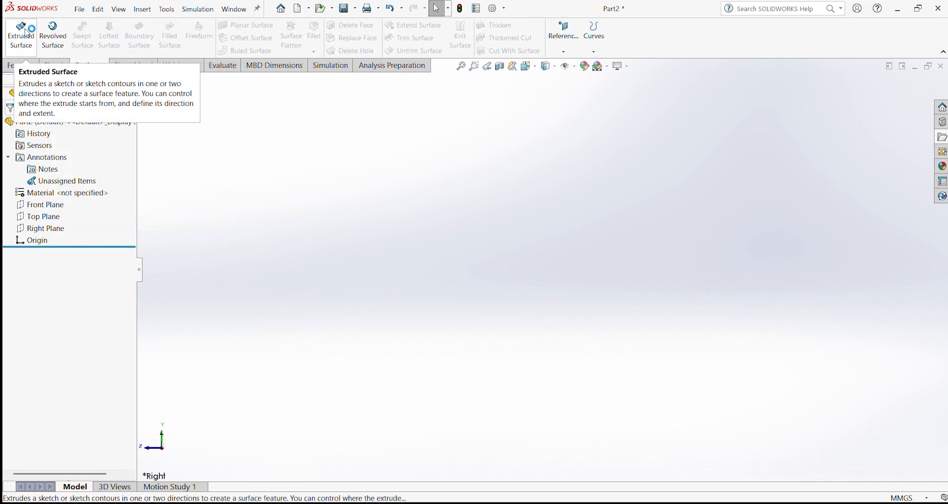
click(127, 66)
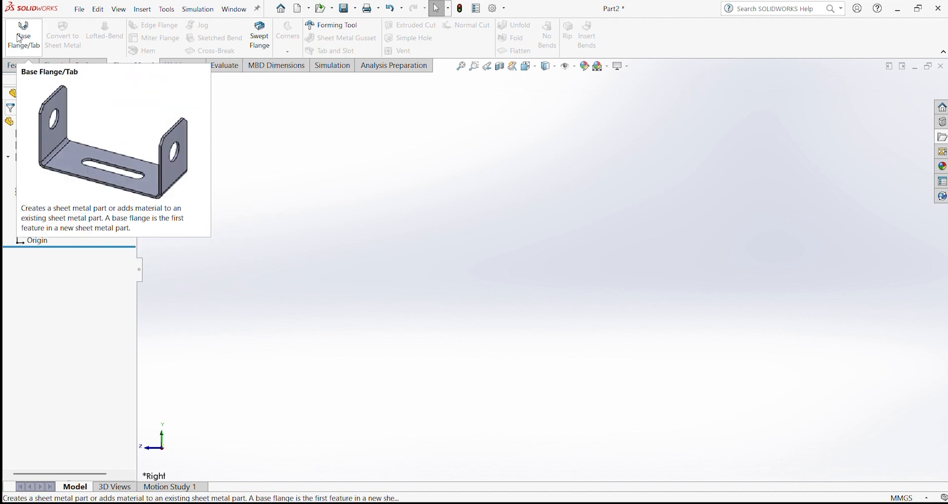
click(184, 69)
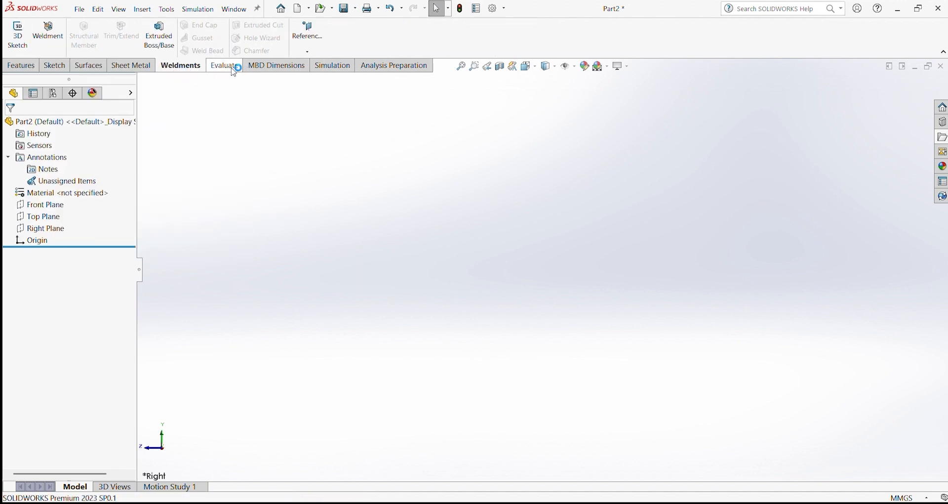
click(261, 67)
click(329, 68)
click(371, 66)
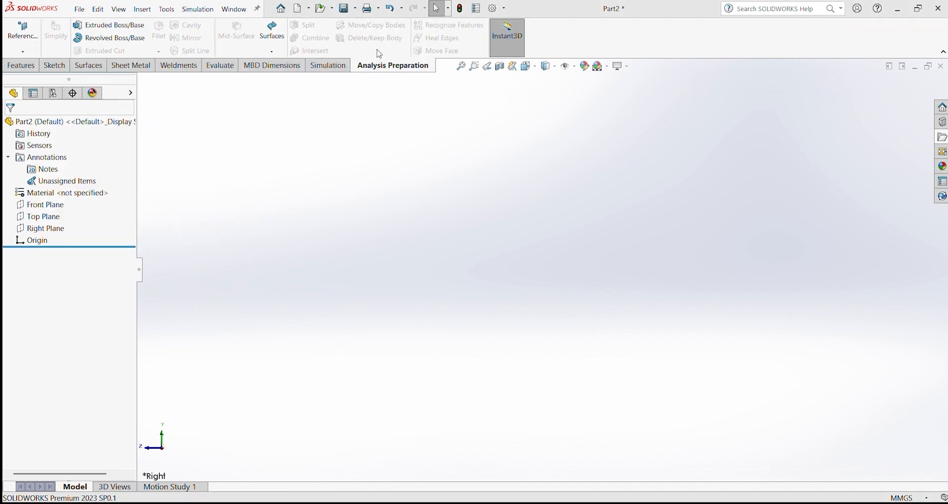
click(24, 69)
click(54, 69)
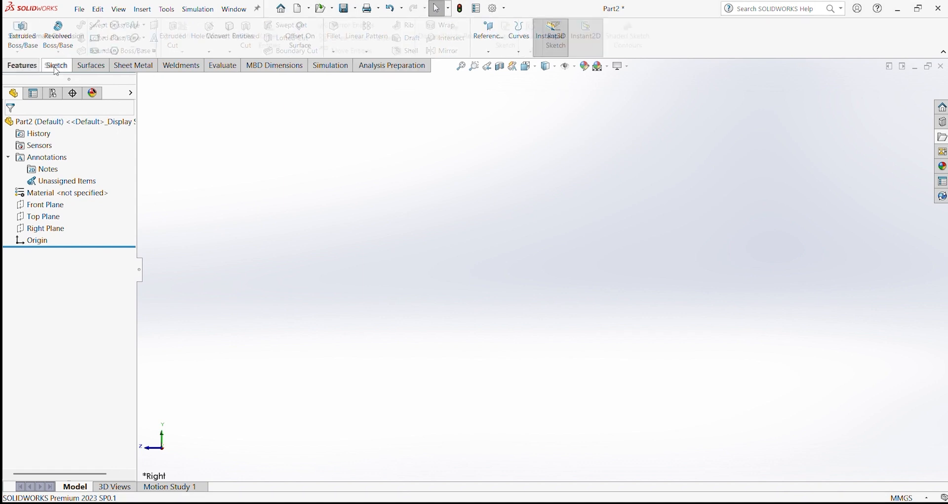
click(83, 69)
click(133, 69)
click(174, 70)
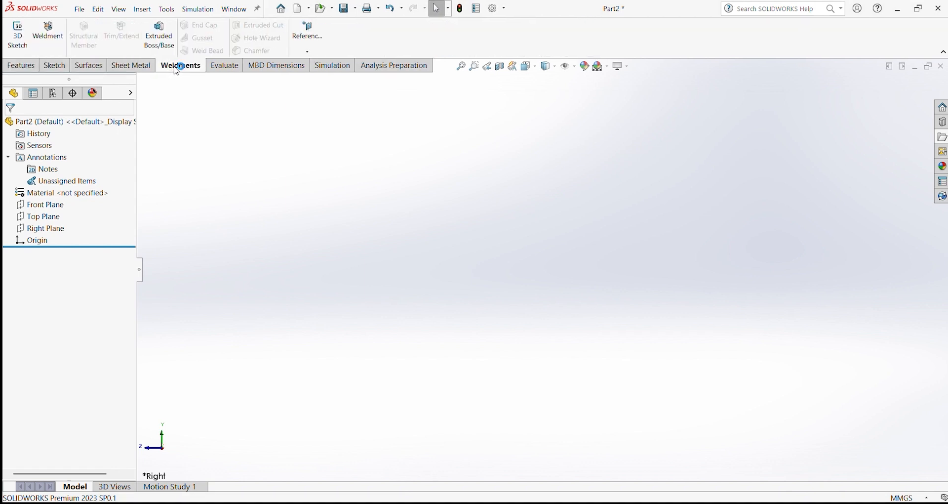
Step: Add the Direct Editing tool set to the CommandManager and display its commands
right_click(178, 69)
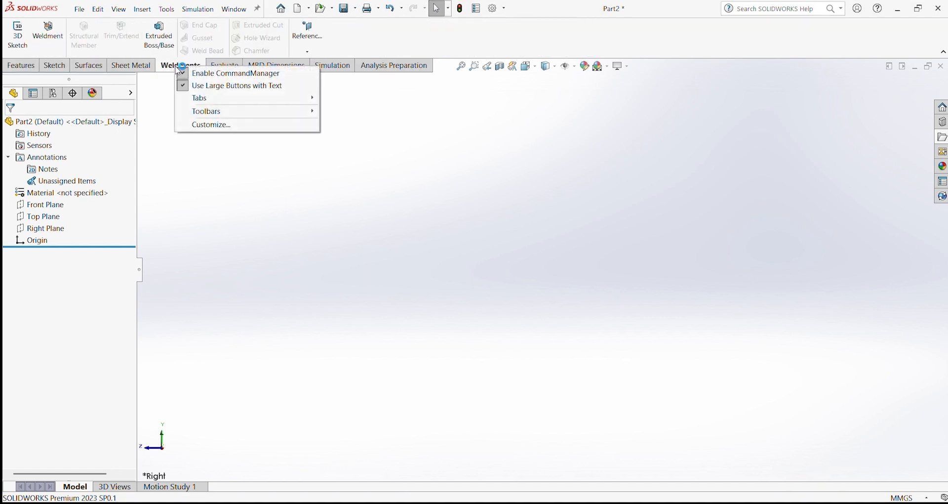
mouse_move(243, 103)
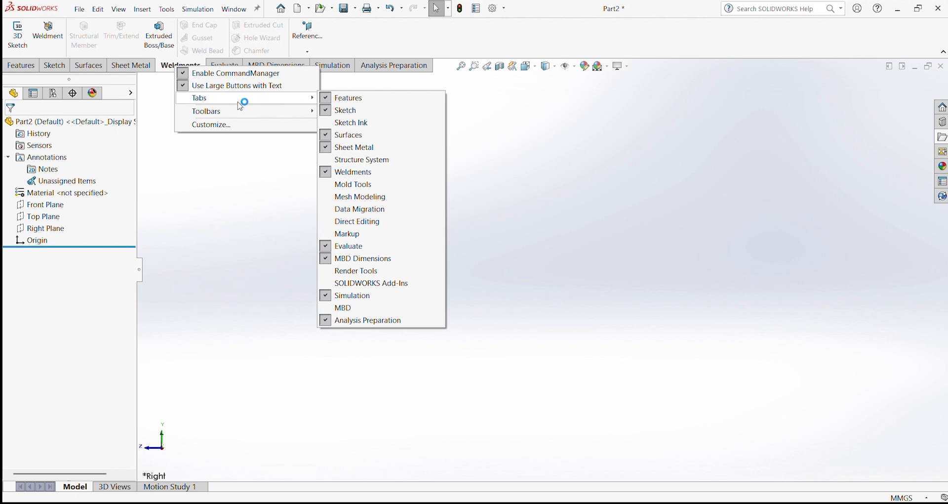
click(365, 222)
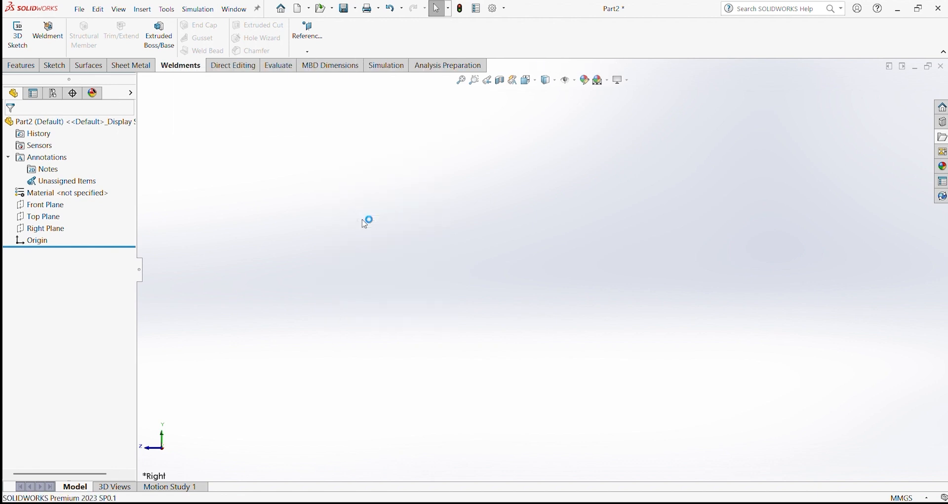
click(235, 71)
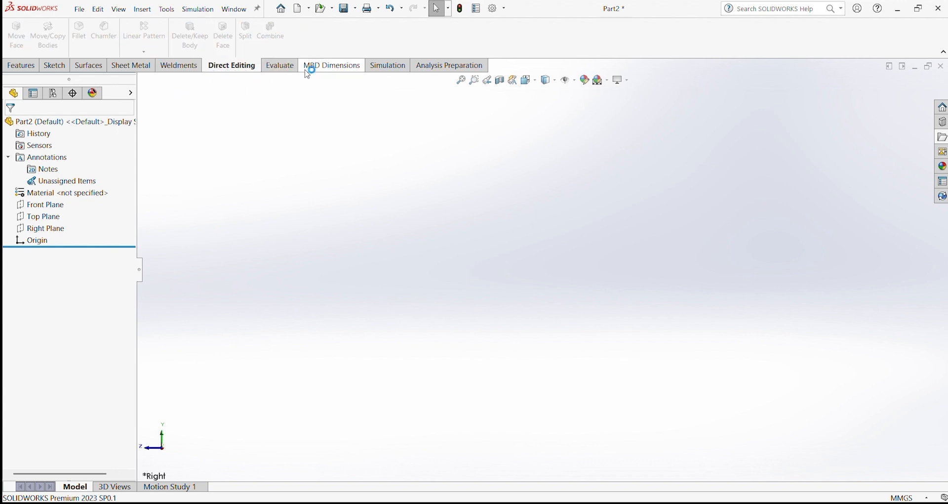
Step: Remove the Analysis Preparation tool set from the CommandManager
right_click(434, 65)
click(425, 69)
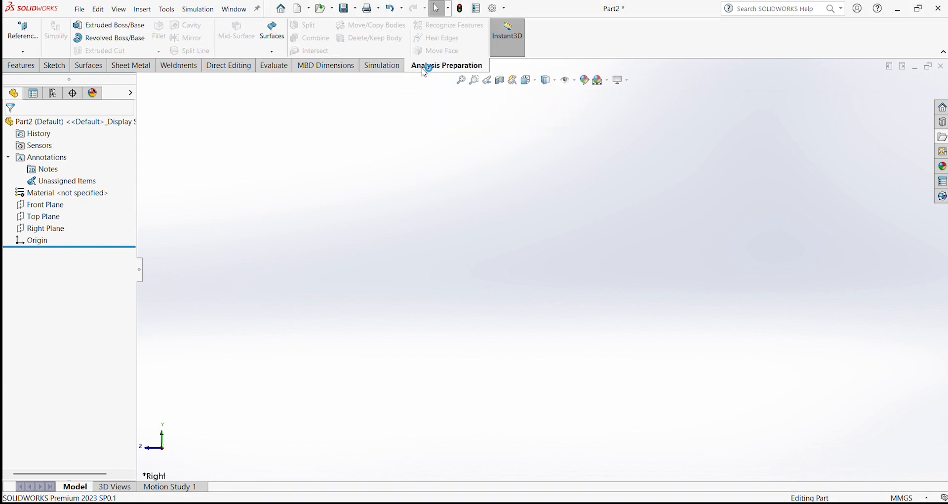
right_click(425, 70)
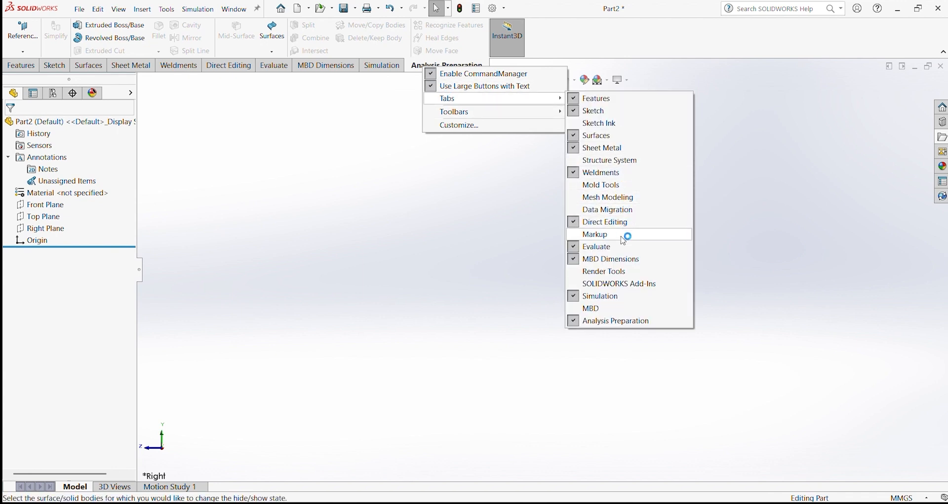
click(628, 321)
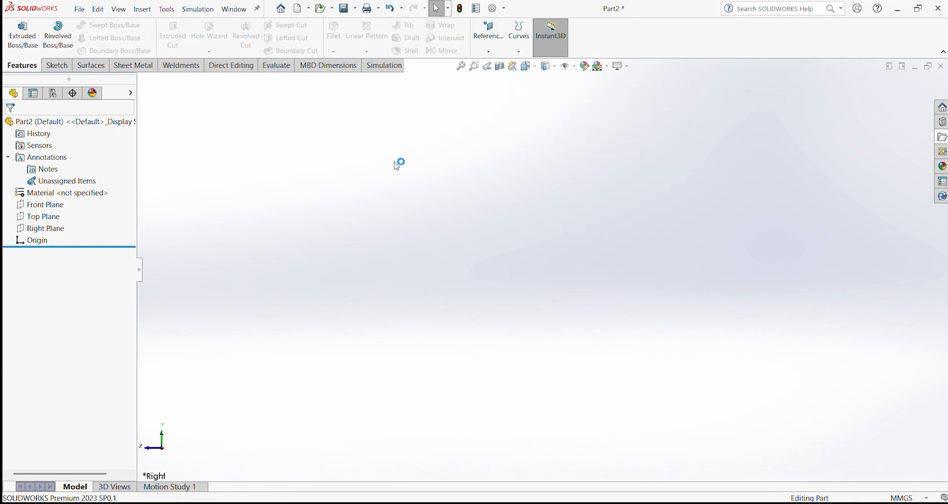
Step: Look through the File, Window, Edit and Insert command lists
click(80, 10)
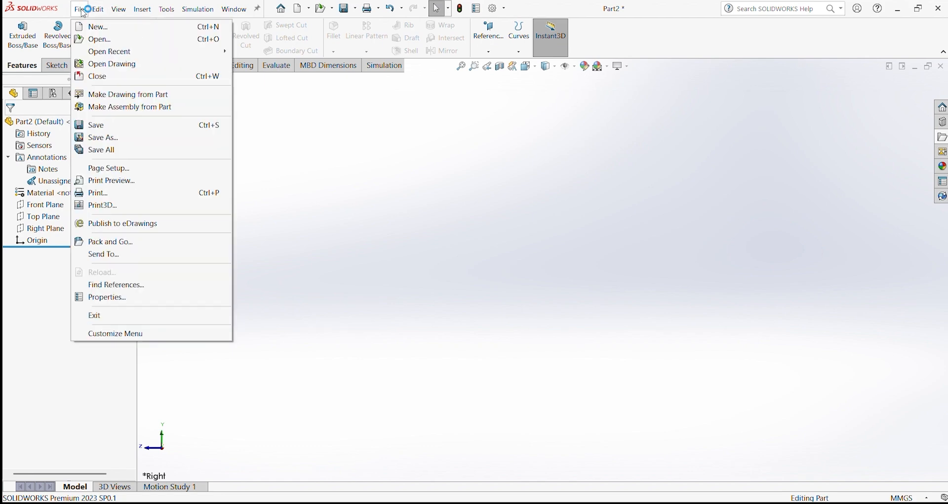
click(84, 10)
click(81, 9)
mouse_move(234, 10)
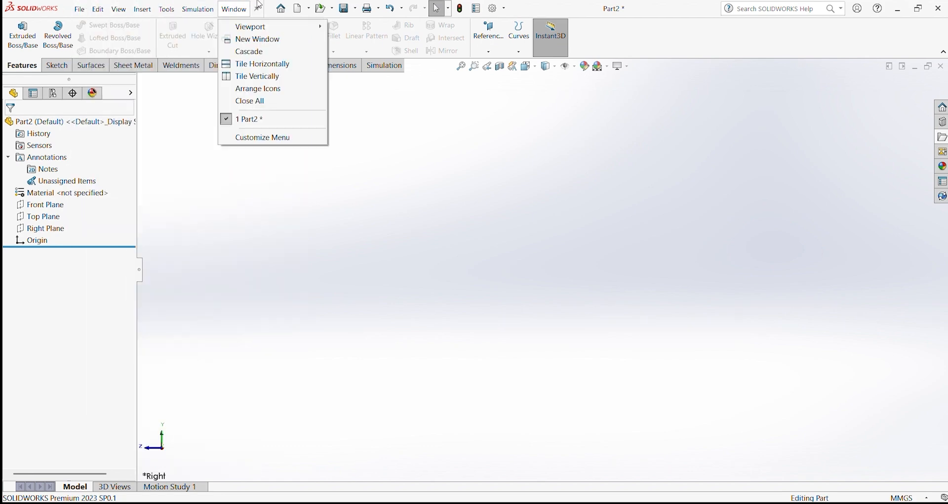
mouse_move(83, 11)
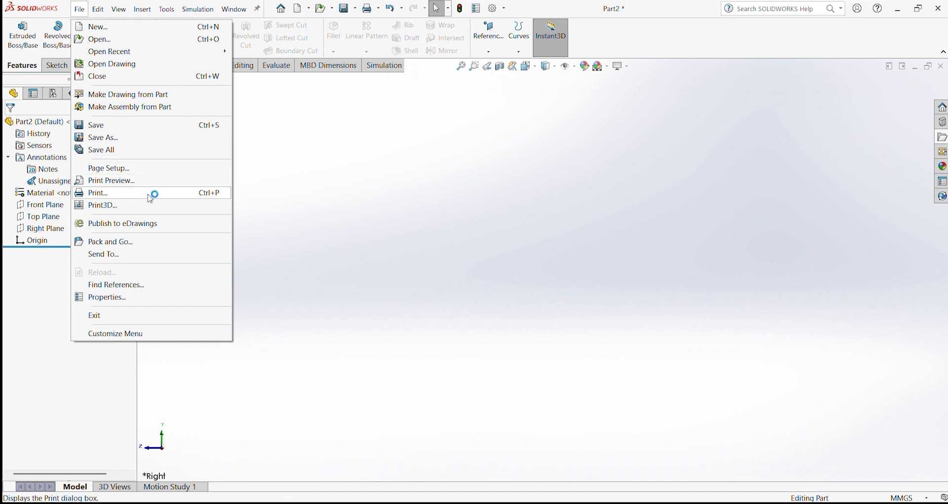
mouse_move(99, 11)
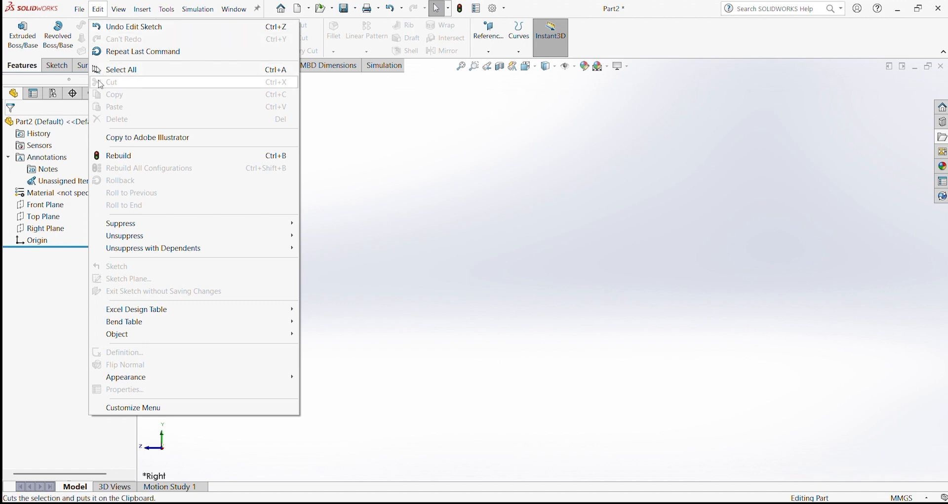
mouse_move(150, 11)
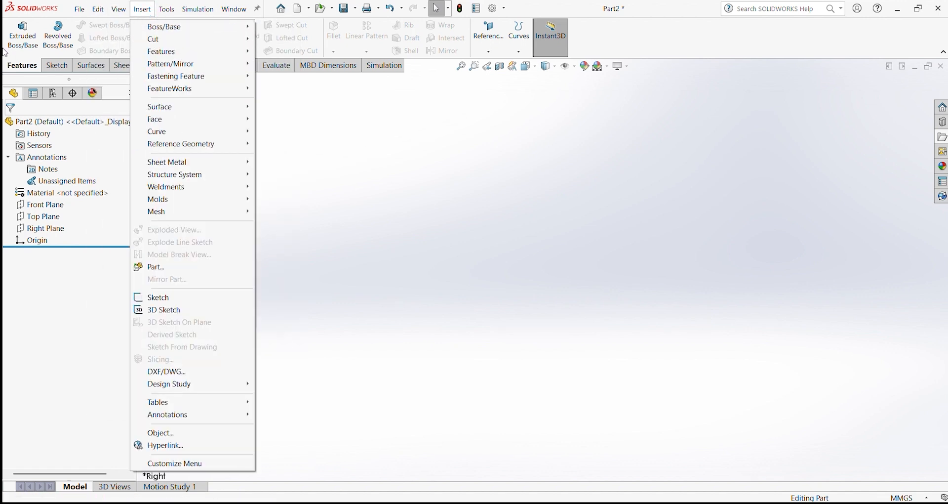
Step: Compare the Features and Sketch tool sets with the Boss/Base and Cut commands offered under Insert
click(37, 60)
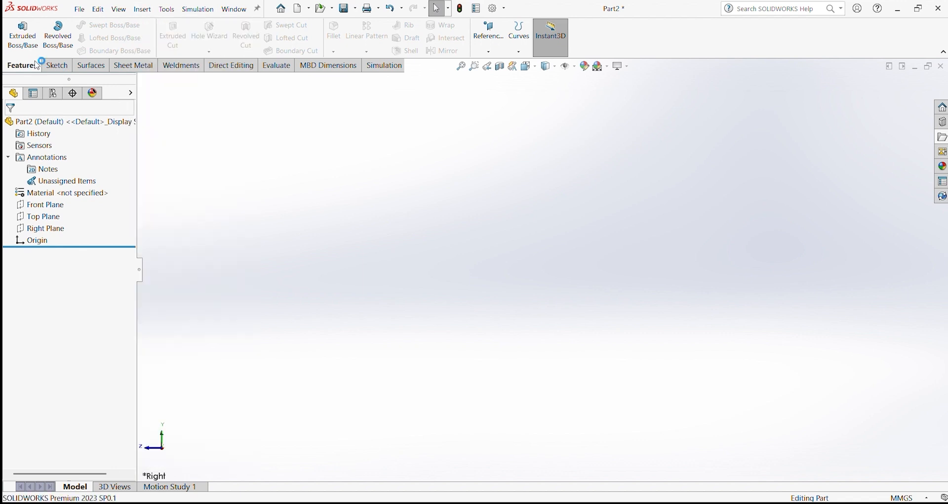
scroll(81, 69, down, 3)
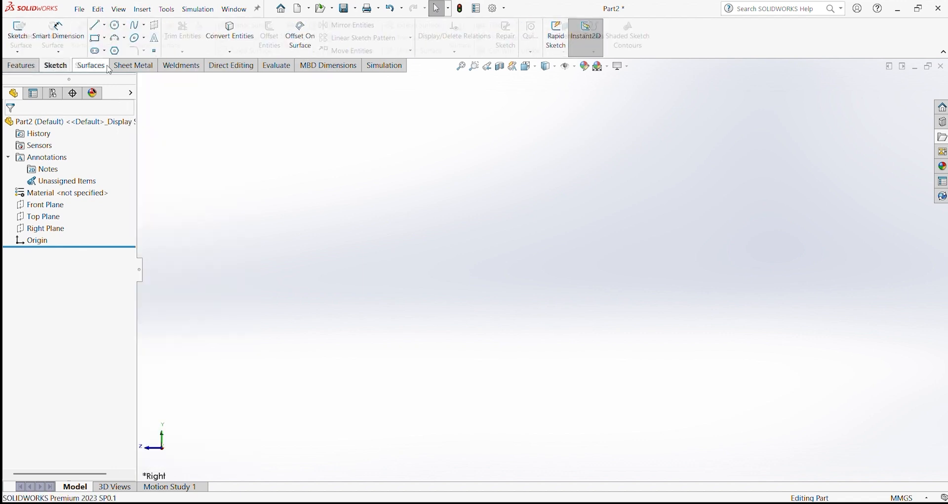
scroll(80, 69, up, 3)
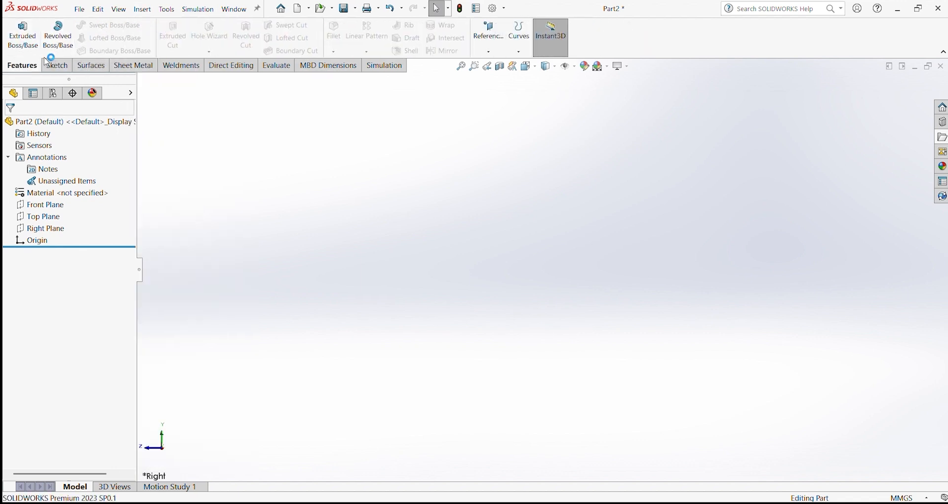
scroll(96, 68, down, 3)
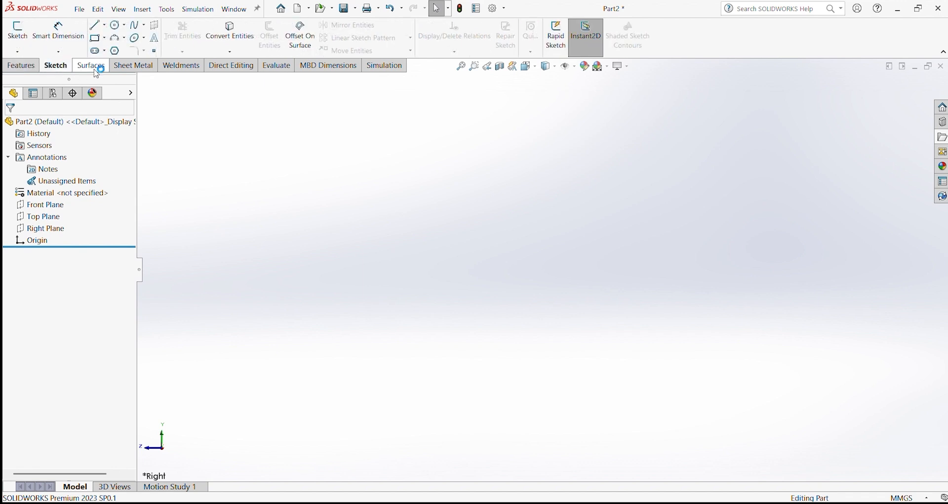
click(145, 10)
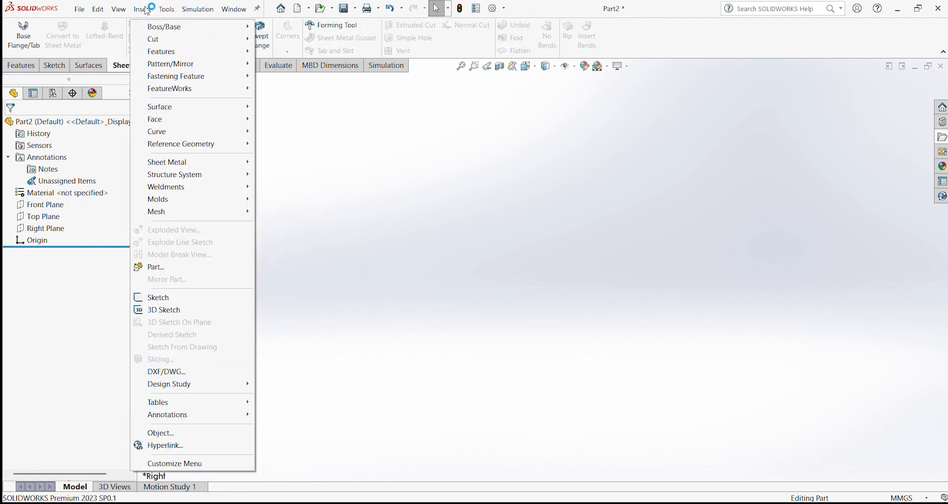
mouse_move(153, 28)
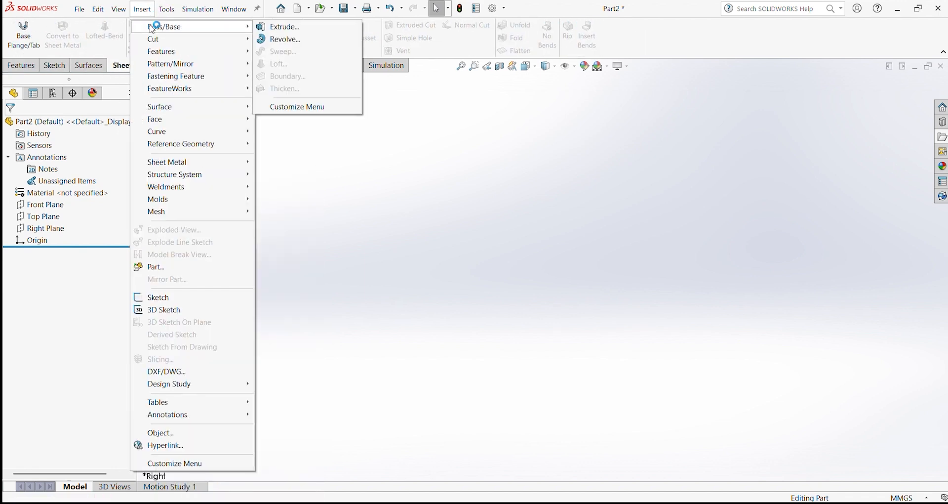
click(26, 68)
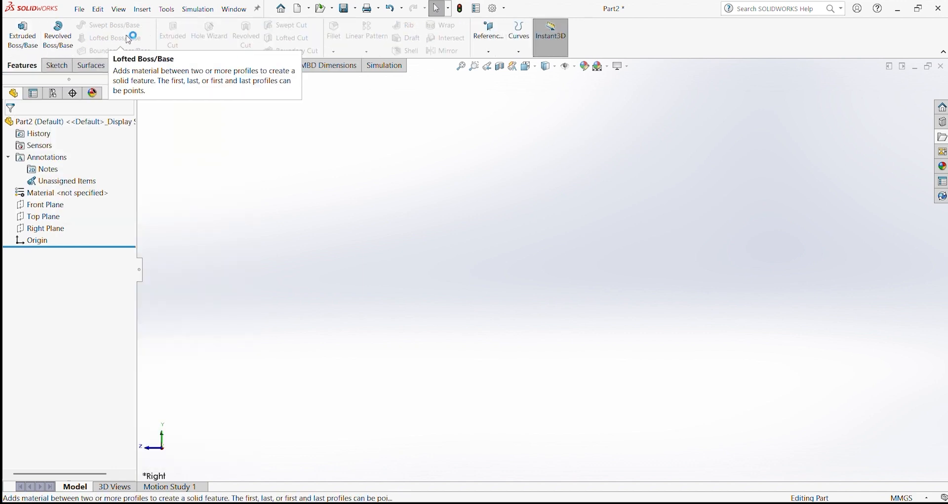
click(143, 10)
mouse_move(207, 26)
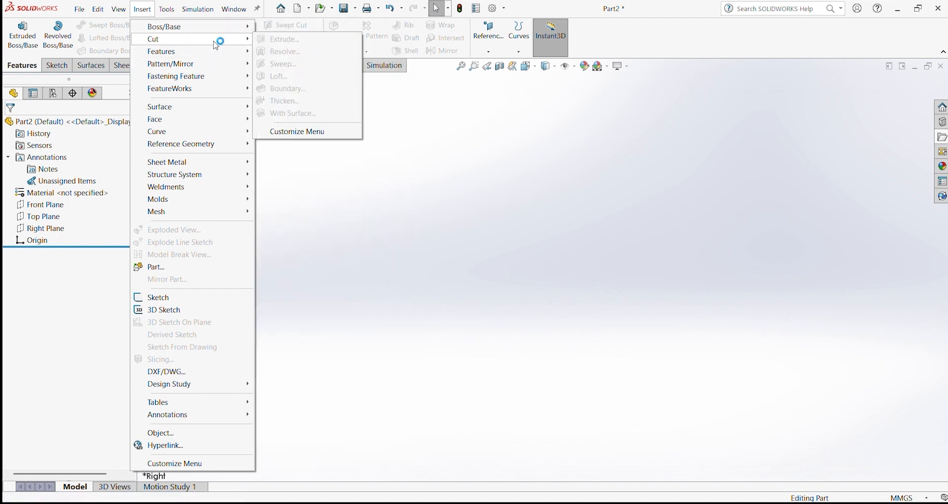
mouse_move(203, 44)
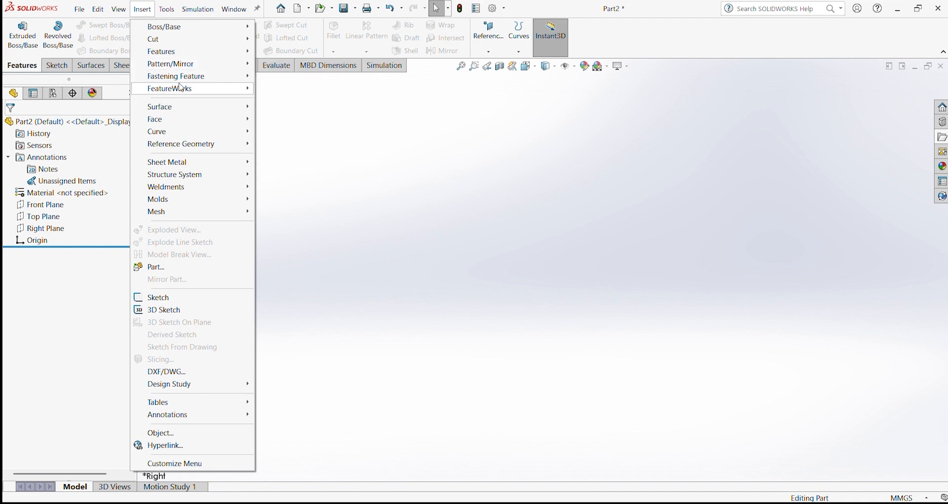
click(23, 35)
click(22, 34)
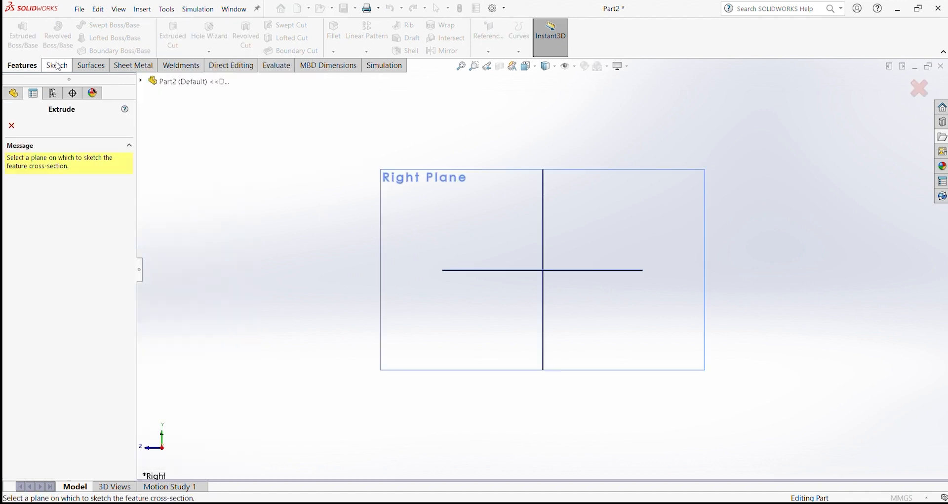
click(11, 127)
Step: Hide the Features tool set from the CommandManager
right_click(22, 65)
mouse_move(94, 97)
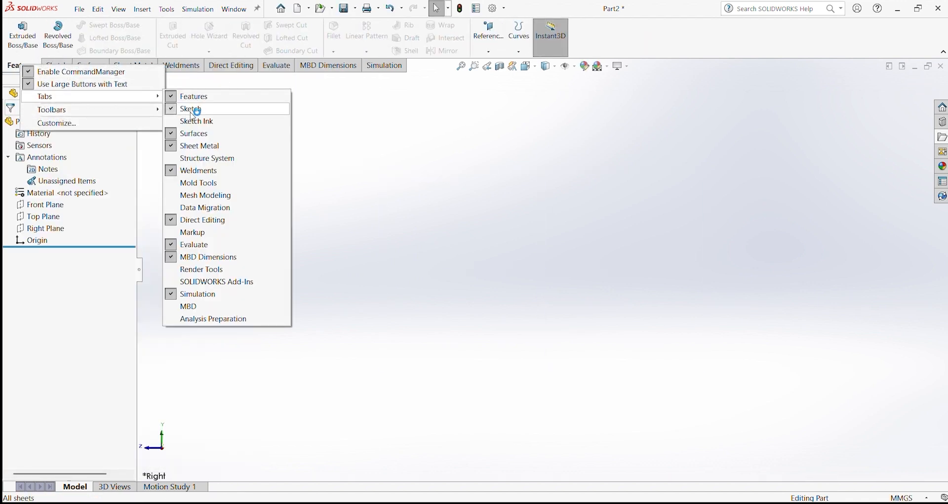
click(216, 96)
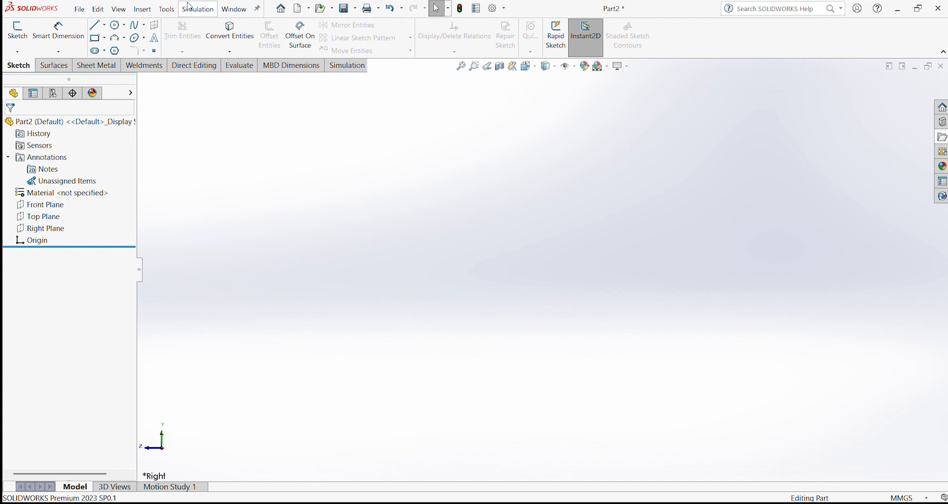
Step: Examine the Boss/Base, Cut and Features commands under Insert and the command list under Tools
click(154, 6)
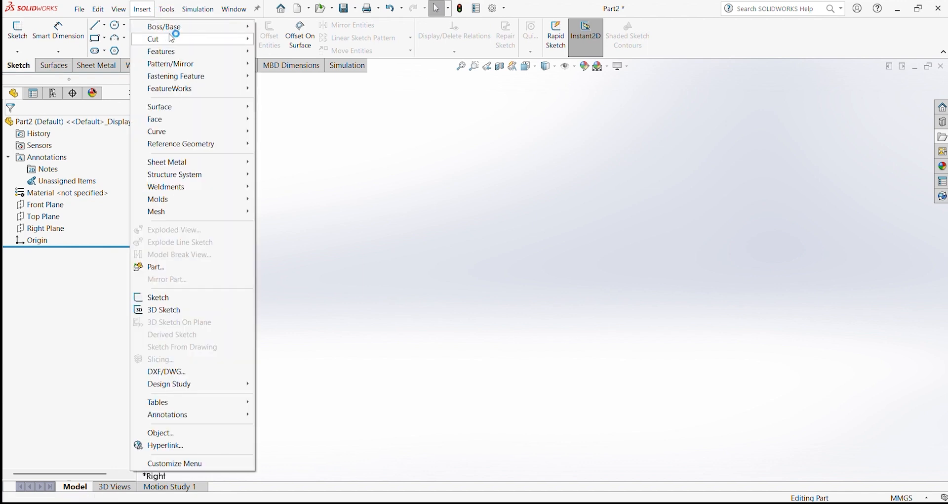
mouse_move(178, 28)
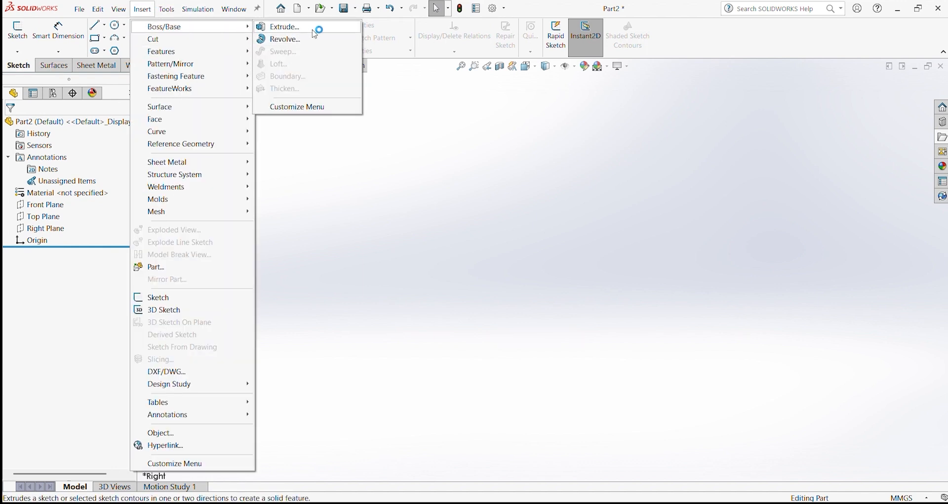
mouse_move(198, 39)
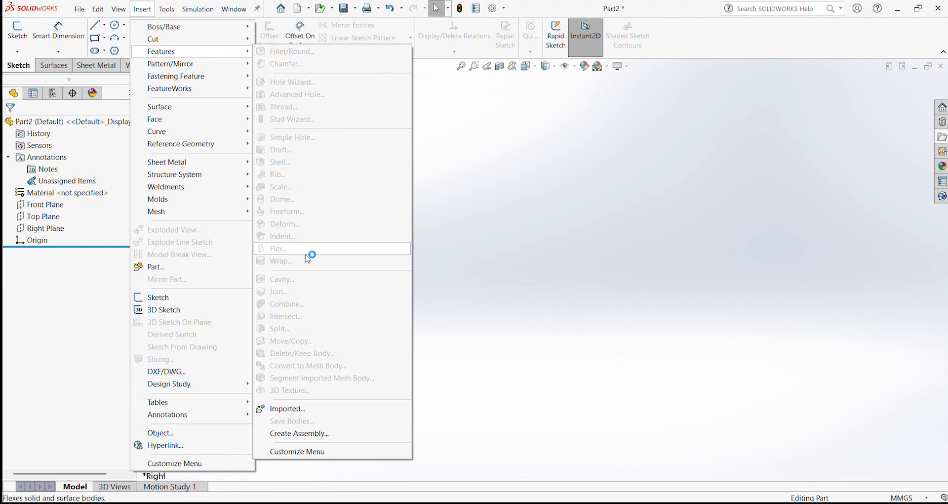
click(541, 311)
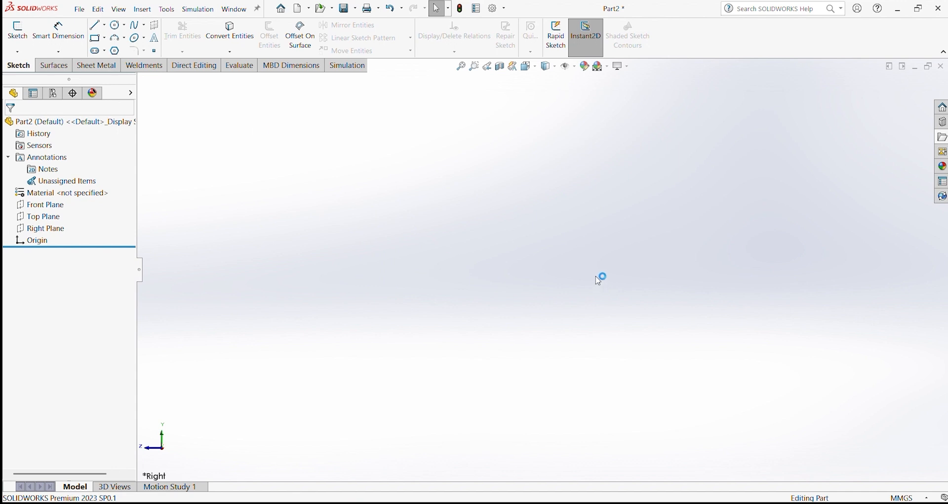
click(161, 10)
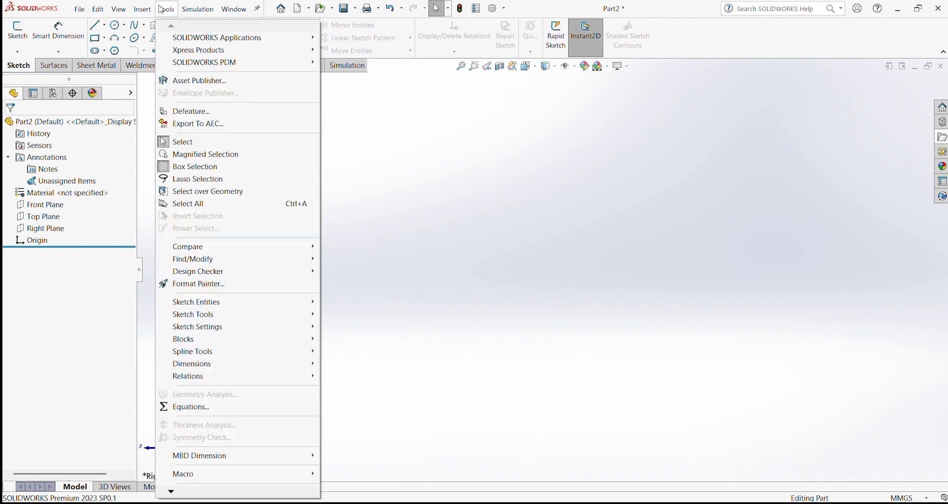
click(173, 10)
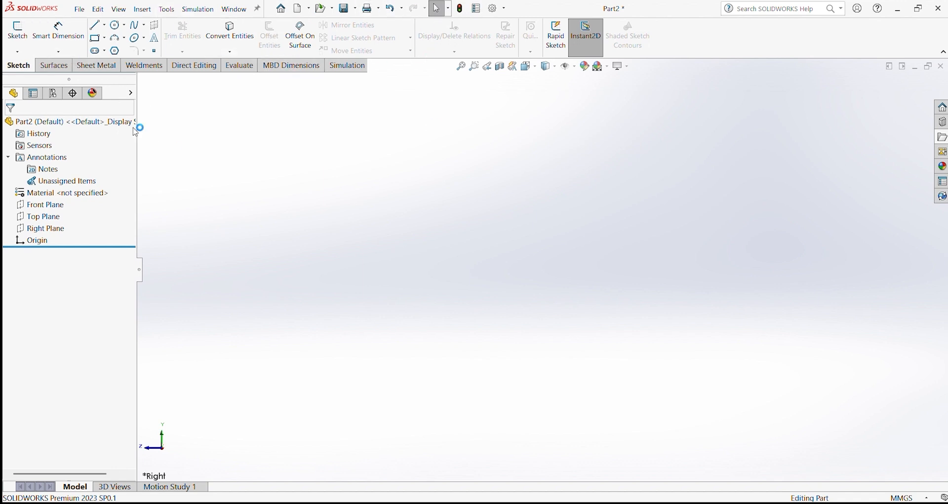
Step: Restore the Features tool set to the CommandManager and display its commands
click(54, 67)
click(25, 68)
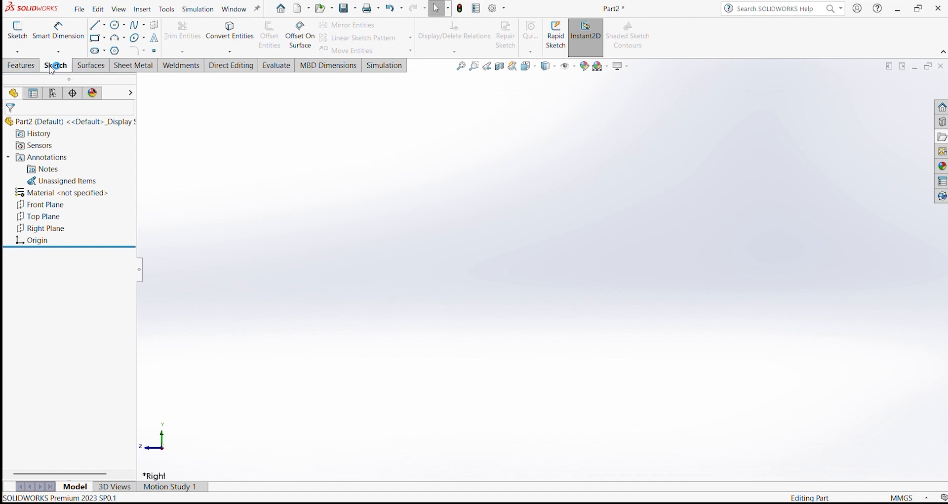
click(37, 68)
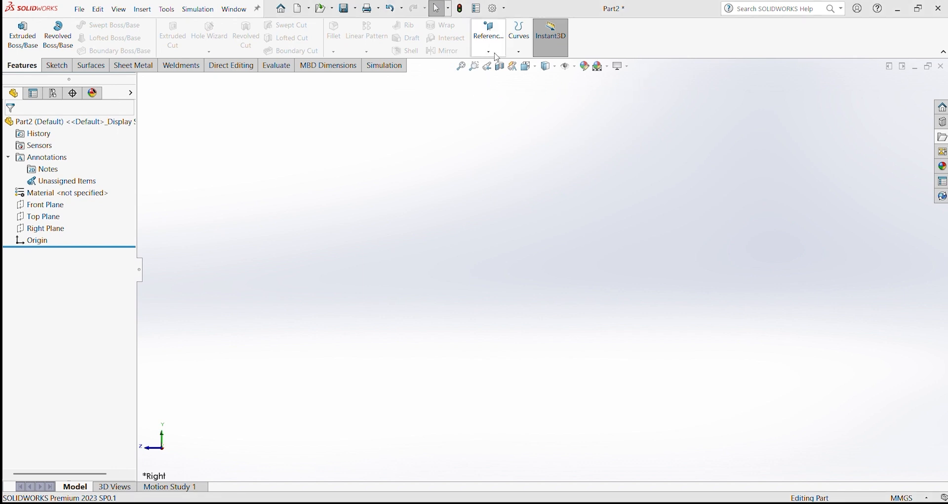
Step: Sketch two concentric circles centred on the origin on the Front Plane, forming a ring profile
click(39, 205)
click(50, 183)
click(114, 25)
click(543, 269)
click(670, 233)
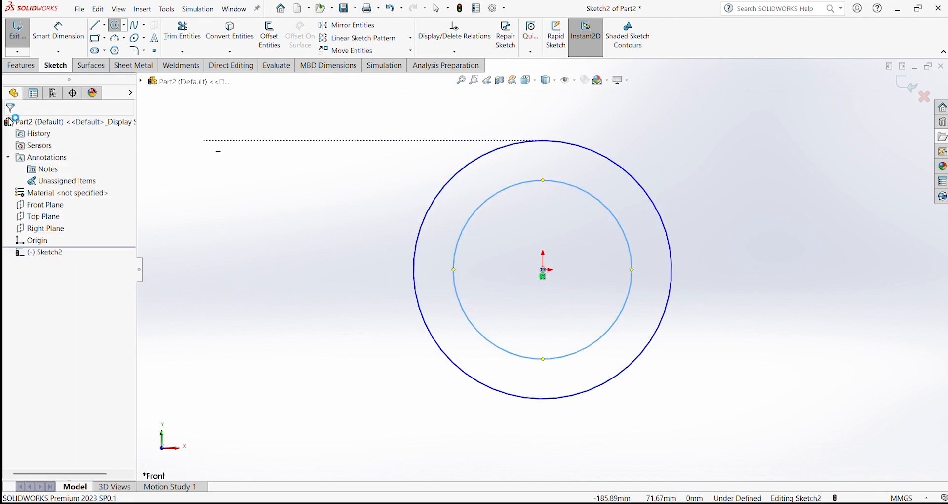
Step: Exit the ring sketch and extrude it as a boss from the sketch plane with a blind depth of 10 mm
click(17, 35)
click(21, 66)
click(23, 35)
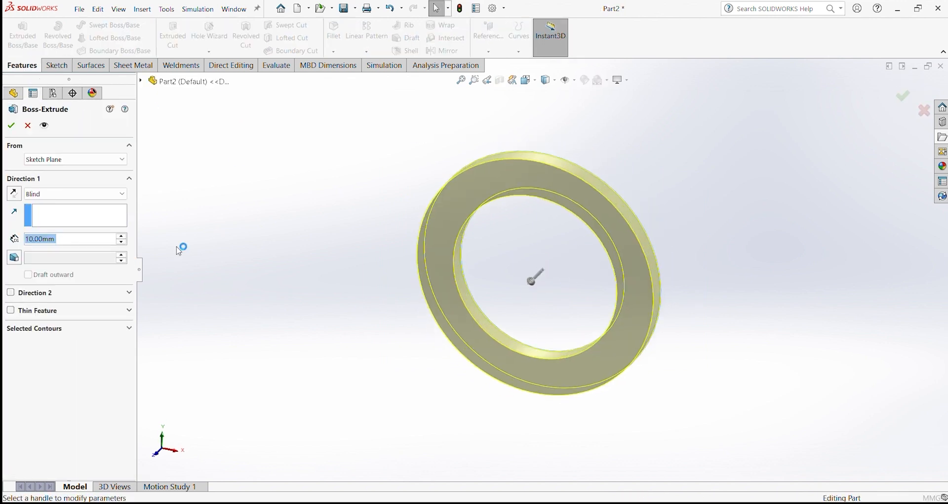
click(11, 126)
click(290, 175)
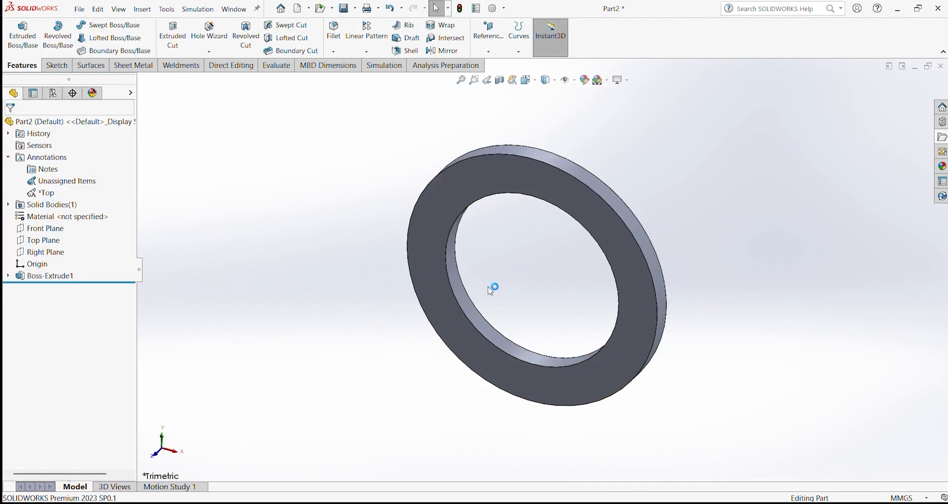
Step: Zoom in closely on the ring, select its front face, and fit the whole part back into view
middle_drag(488, 286, 531, 280)
scroll(580, 241, down, 4)
scroll(580, 241, up, 1)
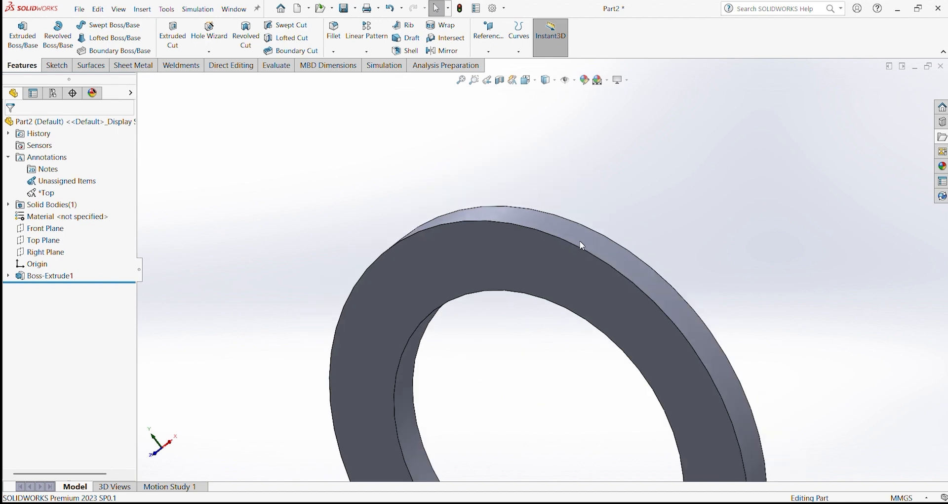
scroll(581, 244, up, 3)
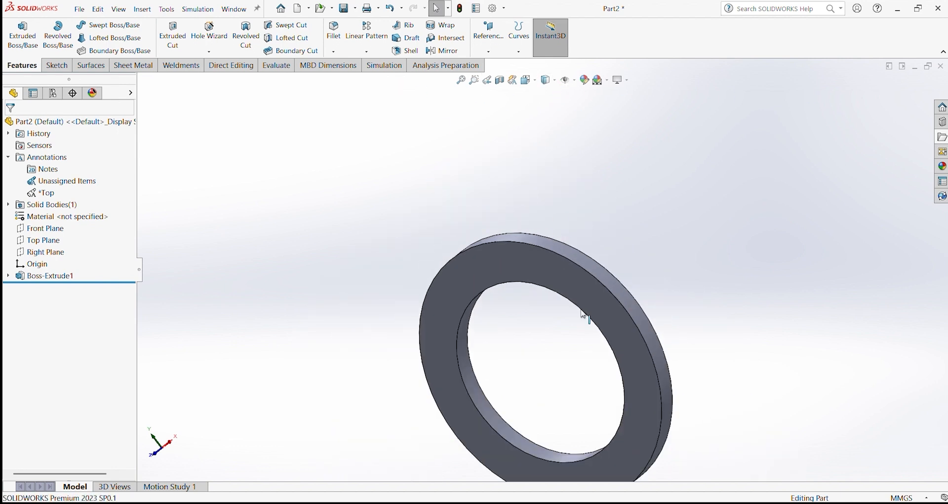
scroll(593, 286, up, 4)
scroll(607, 265, down, 8)
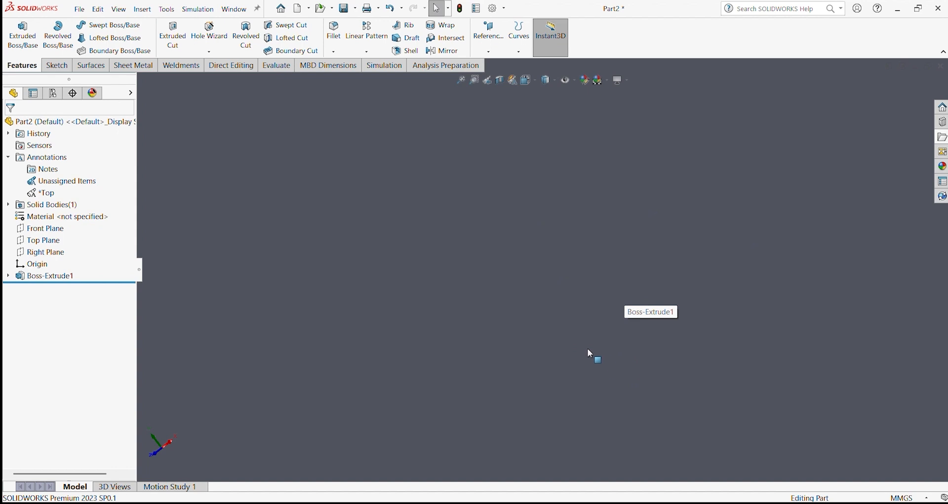
click(410, 268)
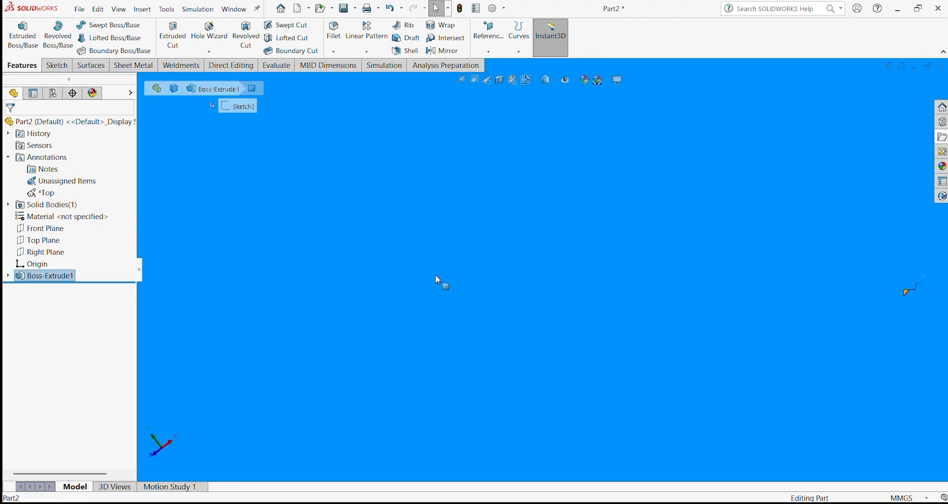
click(680, 280)
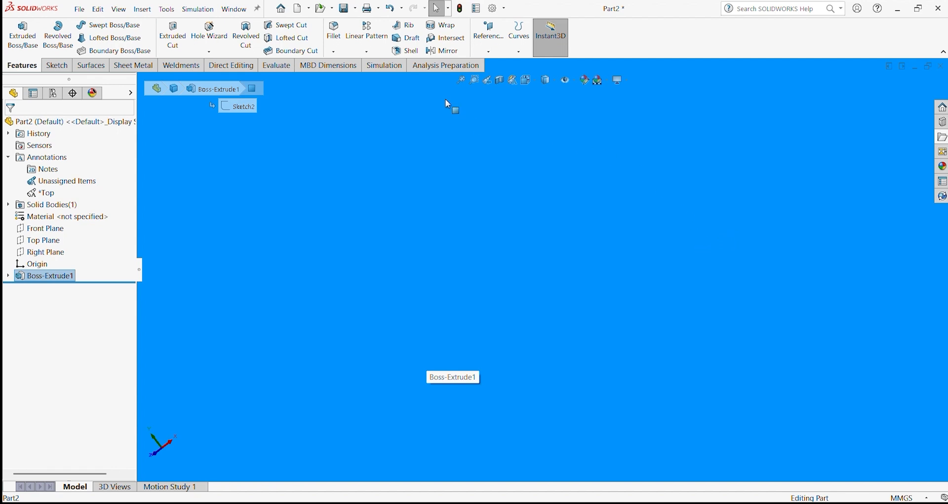
click(463, 81)
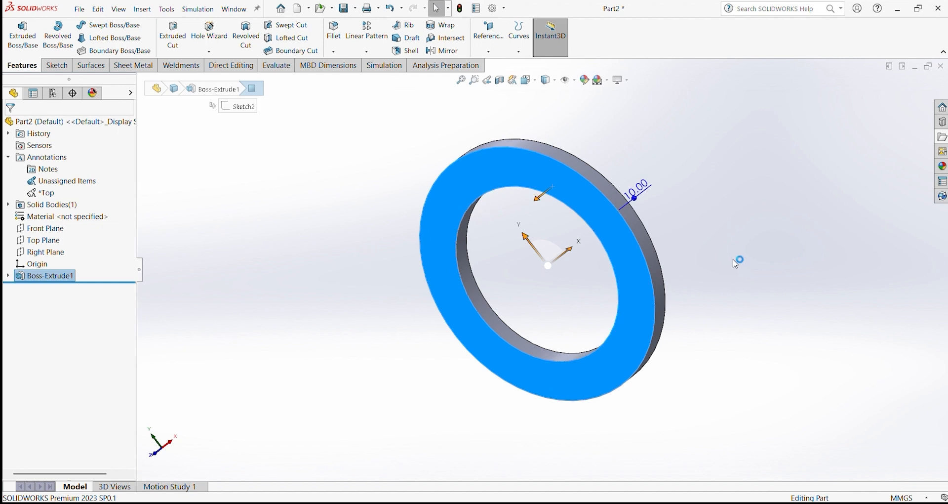
Step: Zoom far out from the ring, clear the face selection, and use Zoom to Fit to bring the part back
scroll(717, 263, down, 8)
scroll(579, 262, up, 20)
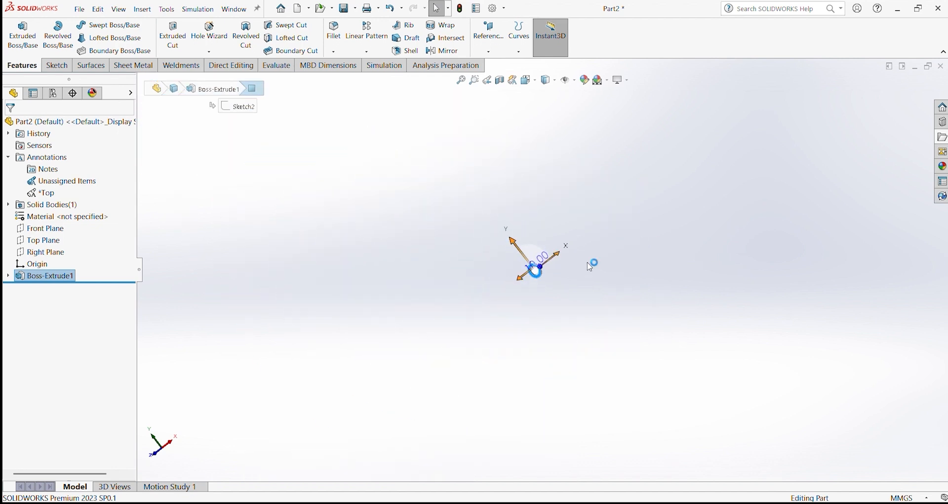
click(591, 262)
scroll(545, 297, up, 3)
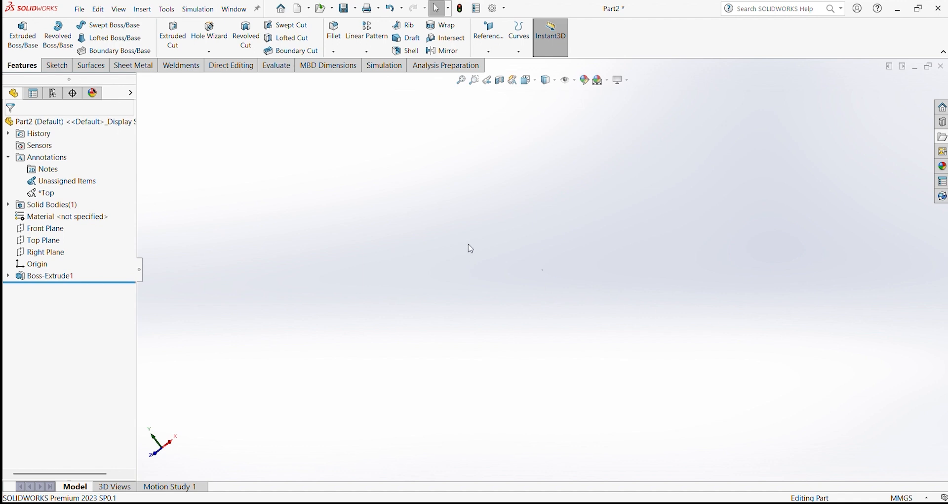
click(462, 81)
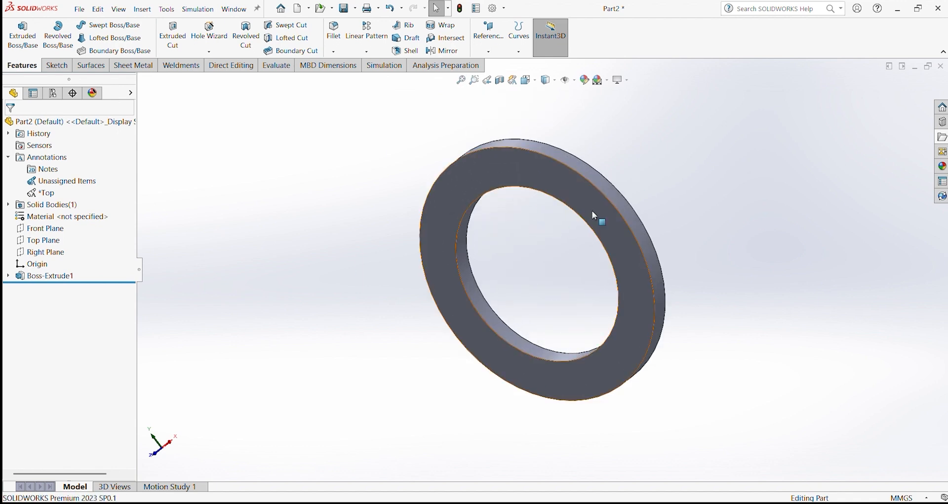
Step: Magnify the ring's upper rim with Zoom to Area and return to the previous view
click(476, 81)
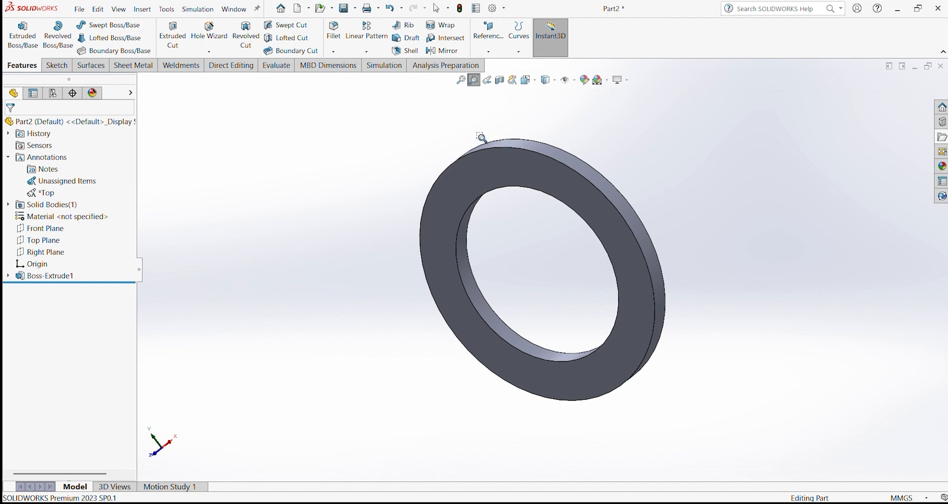
drag(465, 127, 595, 199)
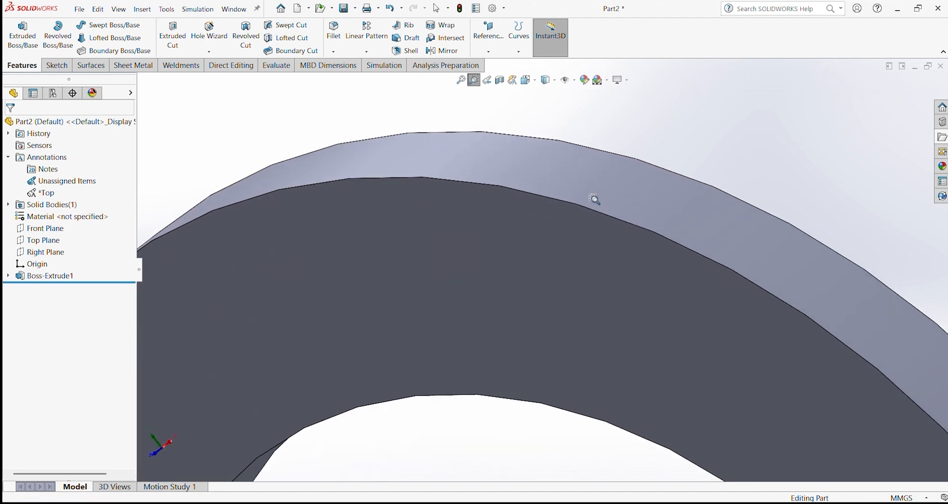
click(488, 81)
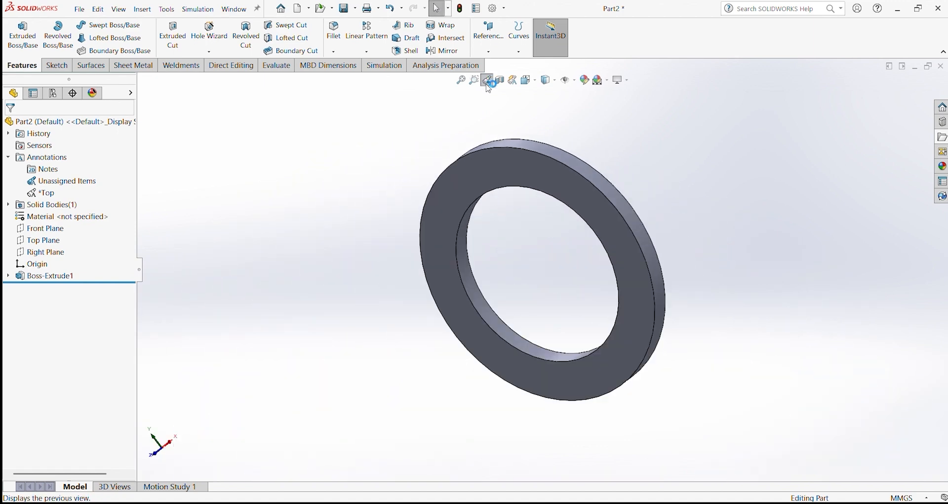
Step: Start a section view with the Top Plane as the section plane and inspect the cut ring from several angles
click(501, 81)
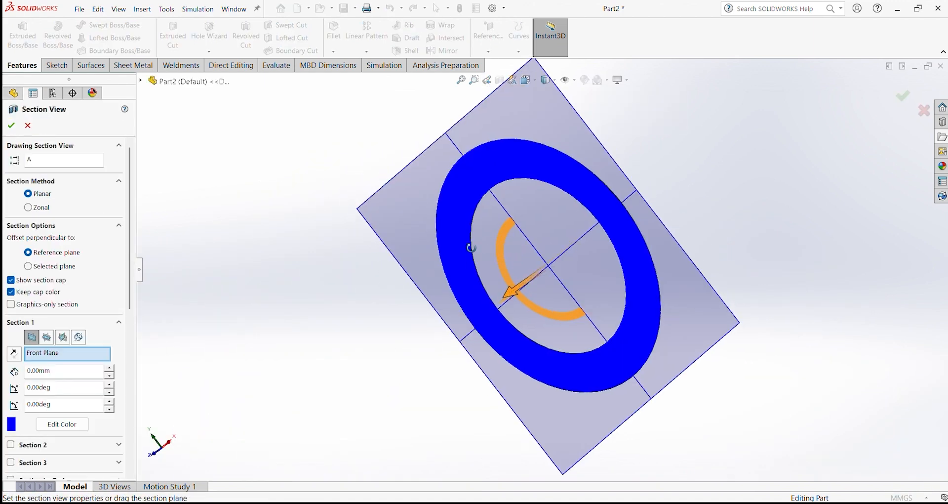
middle_drag(470, 247, 425, 298)
click(47, 338)
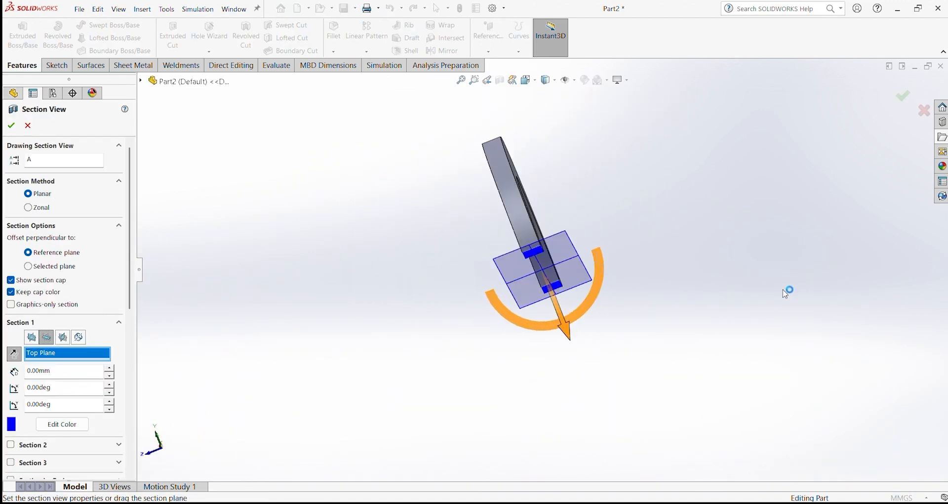
middle_drag(786, 293, 788, 125)
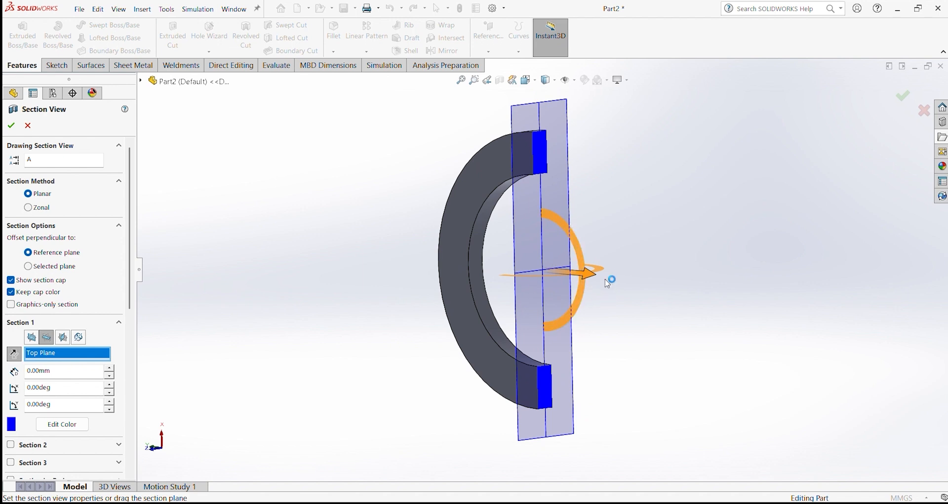
middle_drag(608, 283, 567, 116)
middle_drag(504, 470, 525, 436)
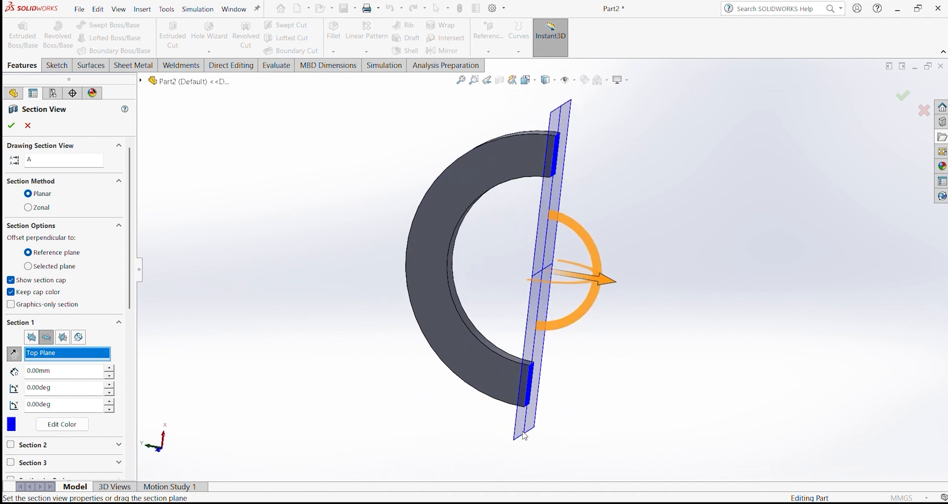
middle_drag(662, 250, 610, 245)
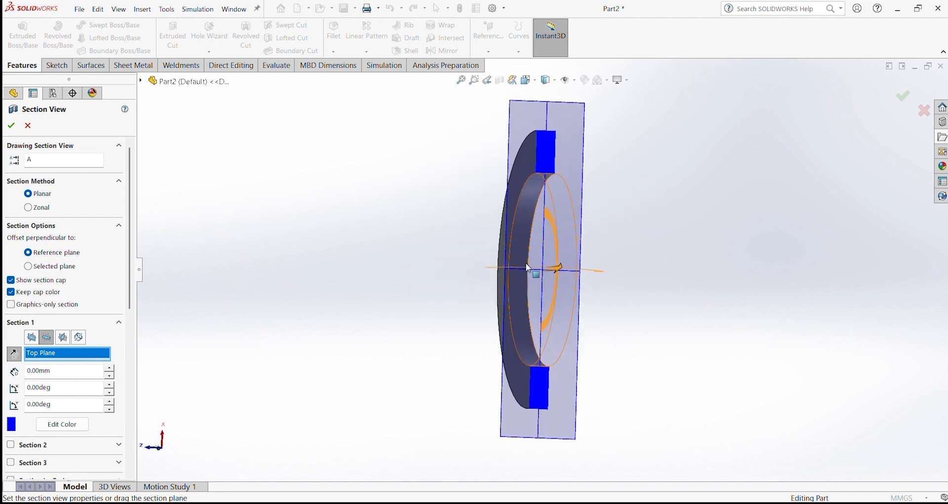
Step: Preview the ring's section on the Front, Right and Top Planes, ending on the Front Plane
click(32, 338)
click(63, 337)
click(47, 338)
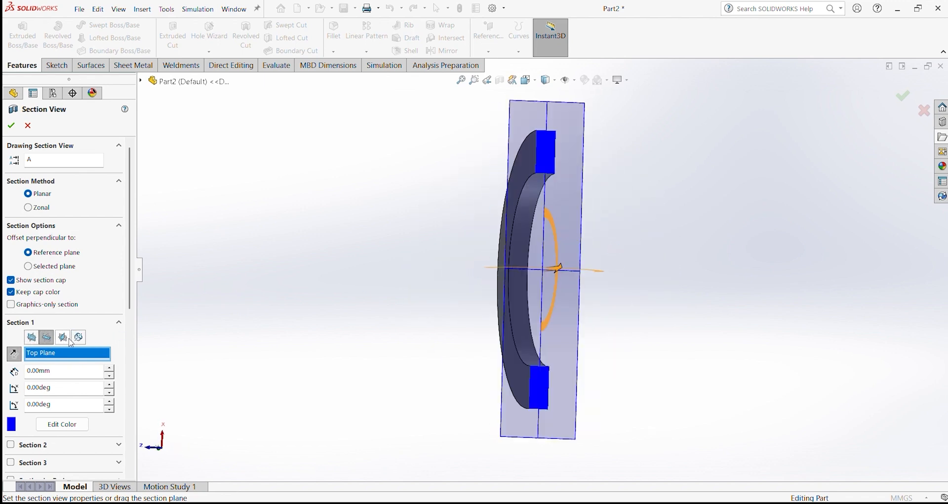
click(63, 338)
click(47, 337)
click(32, 338)
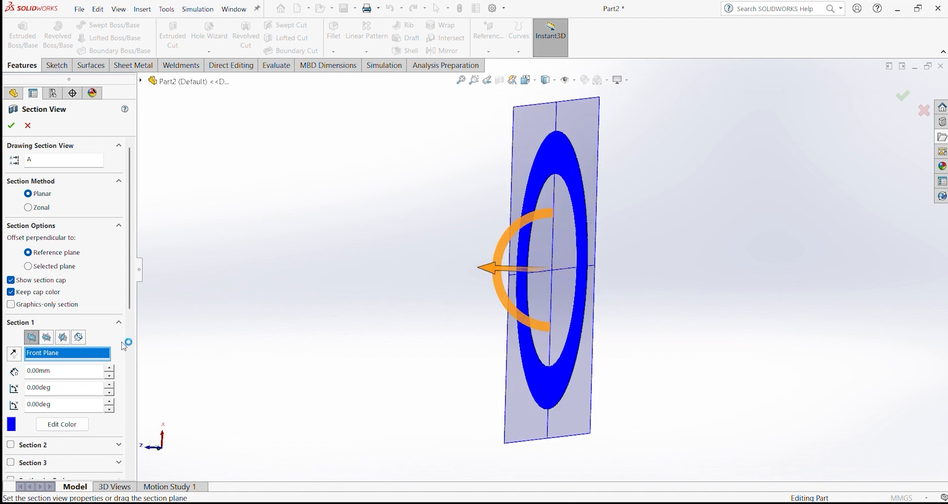
Step: Offset the section 21 mm from the Front Plane, apply the section view, and turn it off
drag(487, 268, 367, 283)
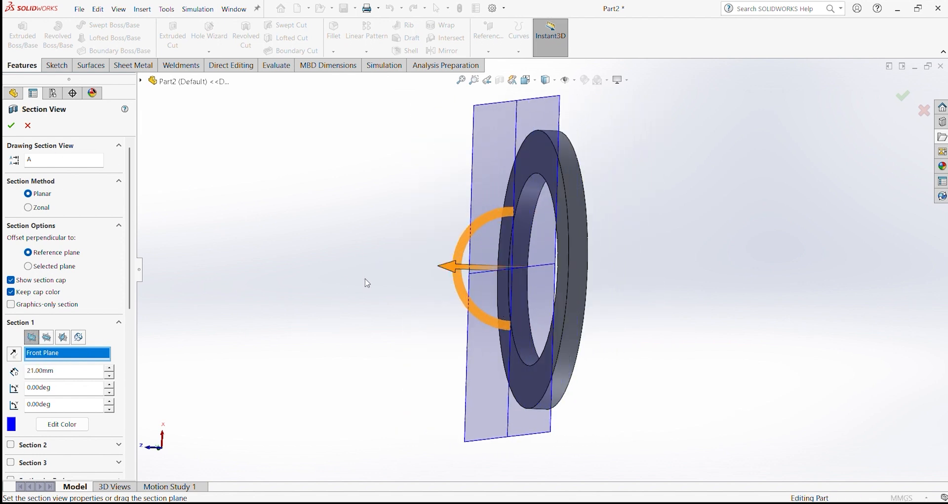
click(11, 127)
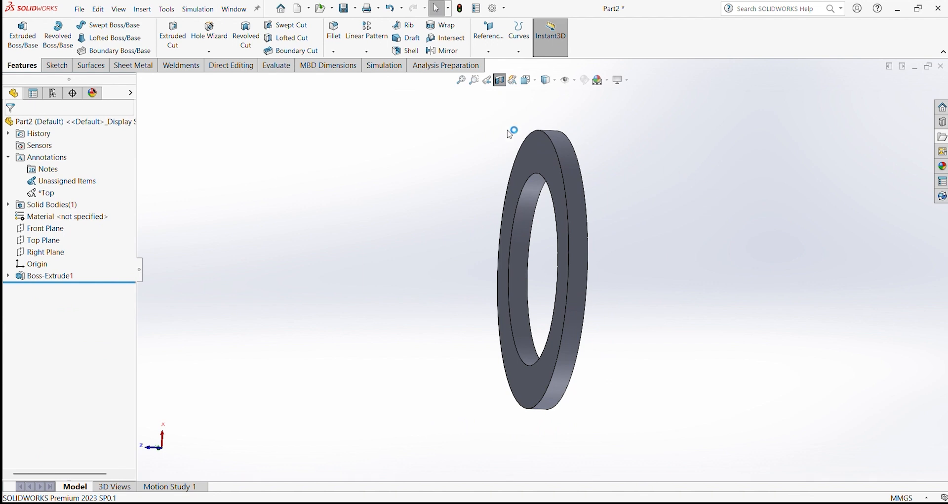
click(501, 80)
middle_drag(541, 181, 612, 251)
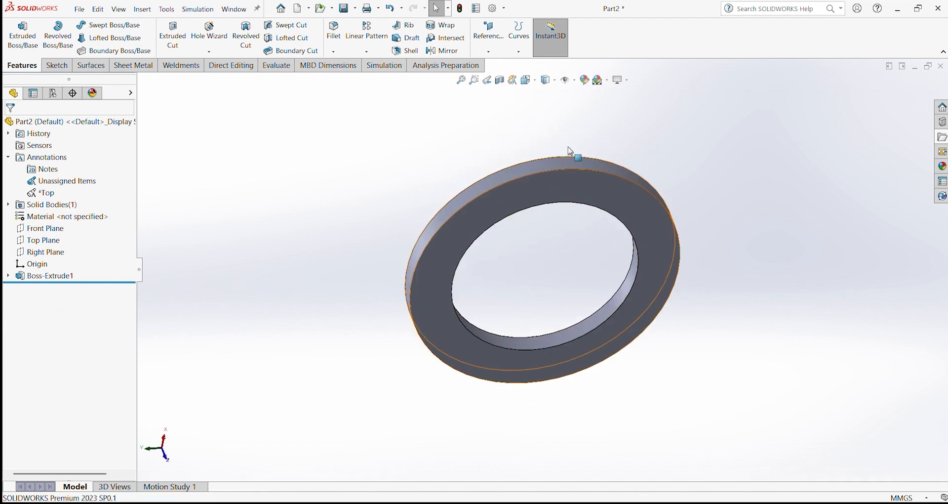
Step: Use the View Selector cube to view the ring edge-on and face-on
click(535, 84)
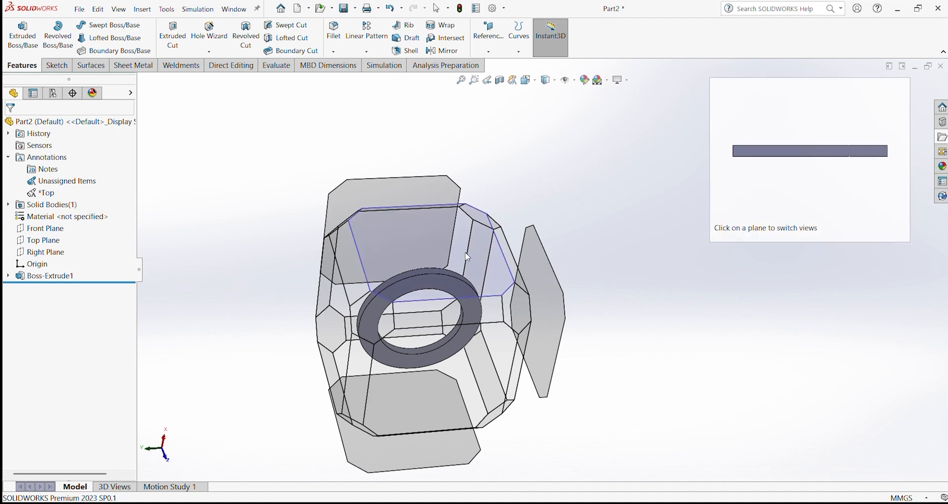
click(462, 251)
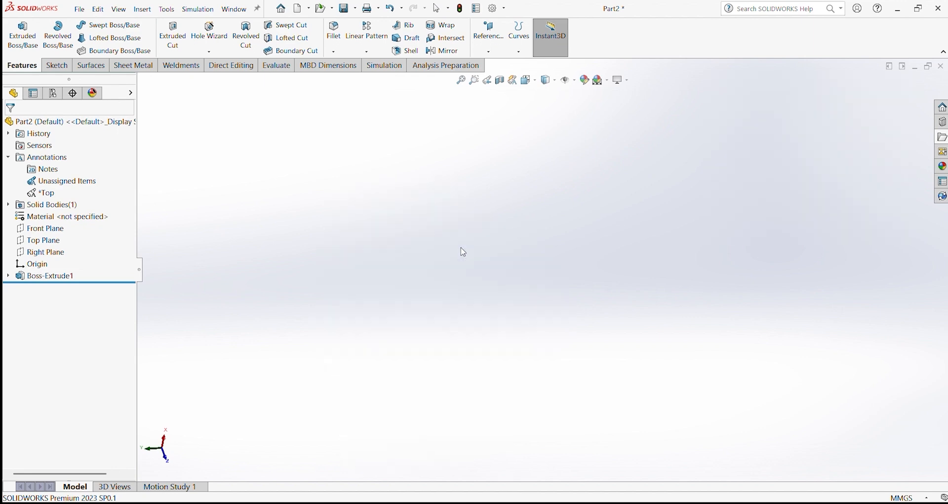
click(534, 80)
middle_drag(482, 165, 444, 301)
click(440, 256)
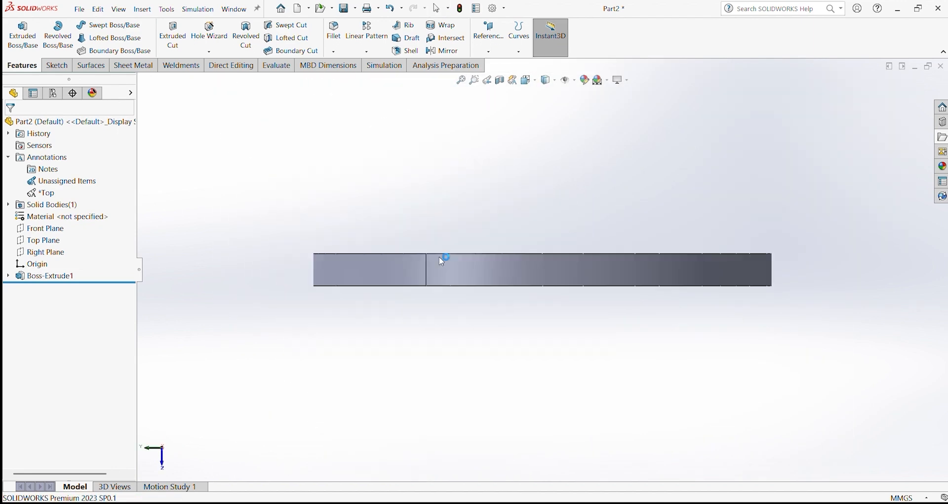
click(440, 257)
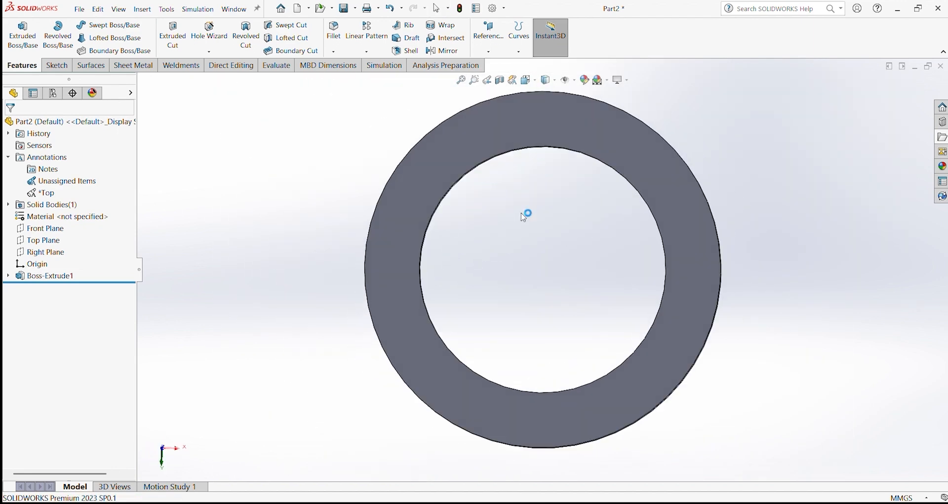
Step: Choose the ring's face-on orientation again from the View Selector, reopen the selector, and dismiss it with the face deselected
click(532, 81)
middle_drag(494, 236, 552, 255)
click(552, 255)
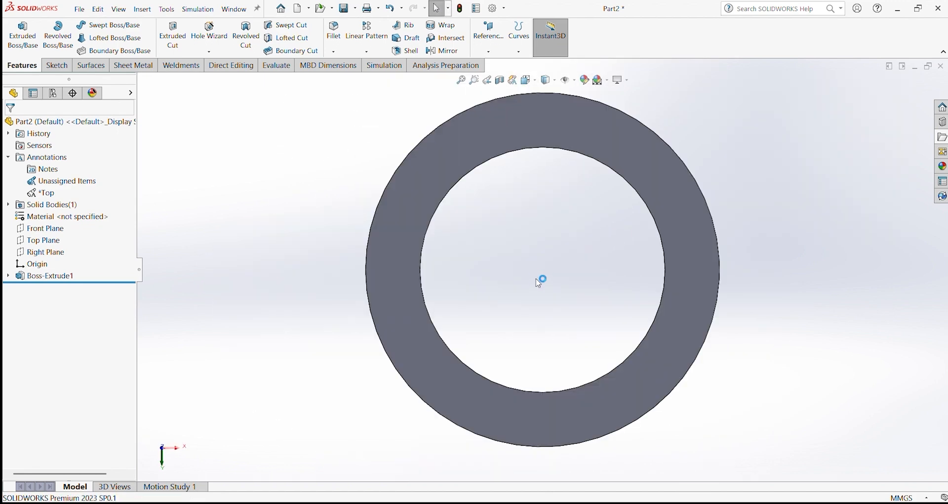
click(532, 122)
click(527, 85)
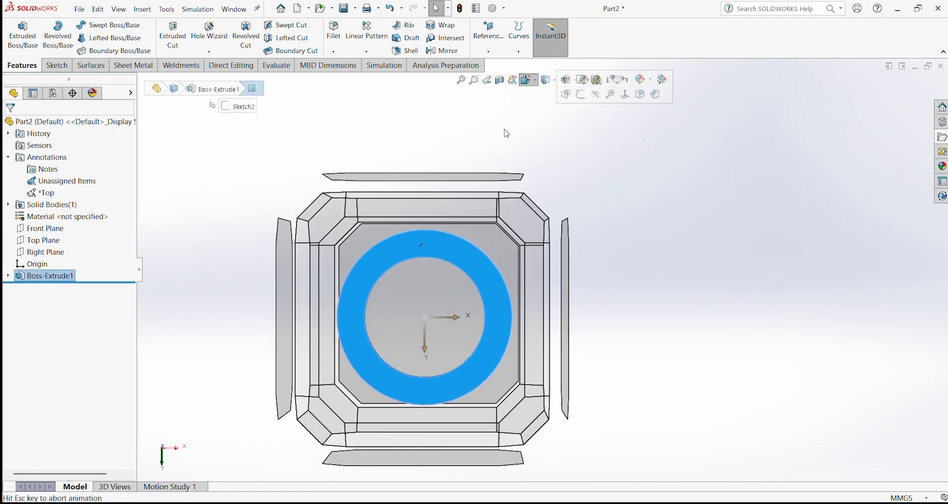
click(528, 84)
click(357, 156)
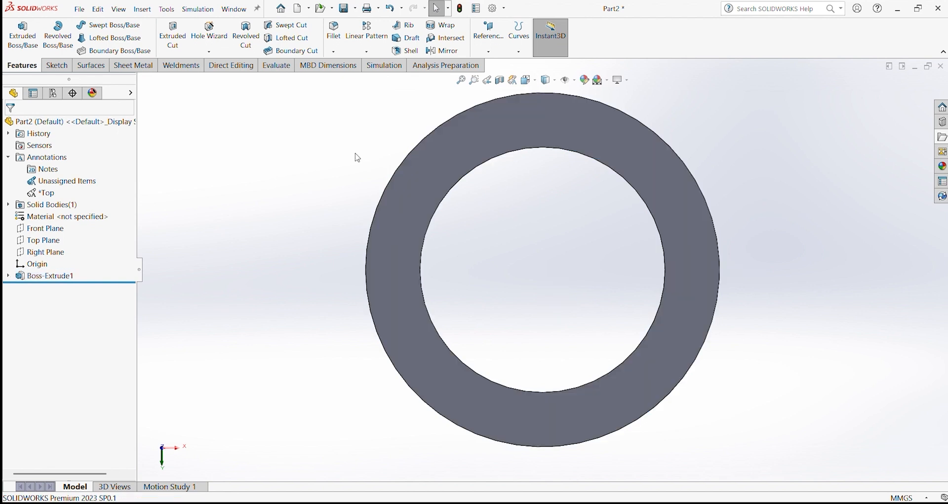
Step: Try the Shaded display style on the ring from an oblique angle and change it to Hidden Lines Removed
middle_drag(357, 156, 537, 158)
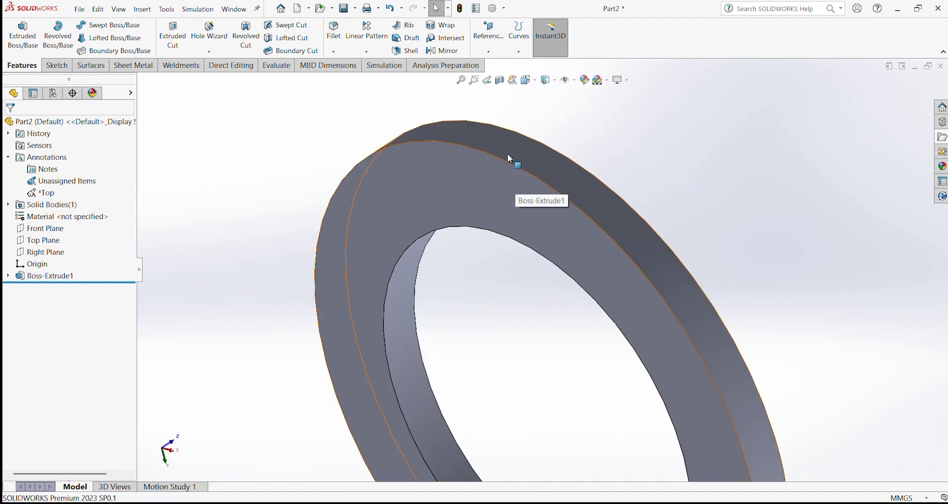
click(550, 80)
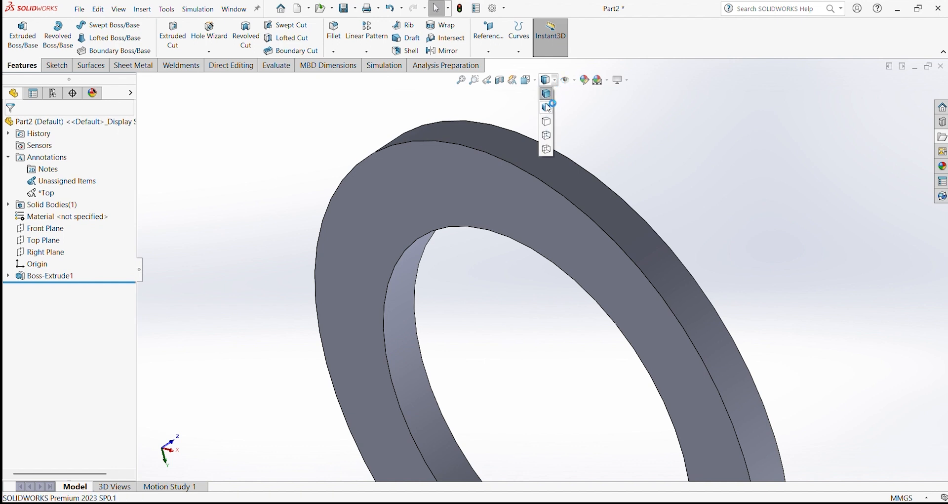
click(548, 108)
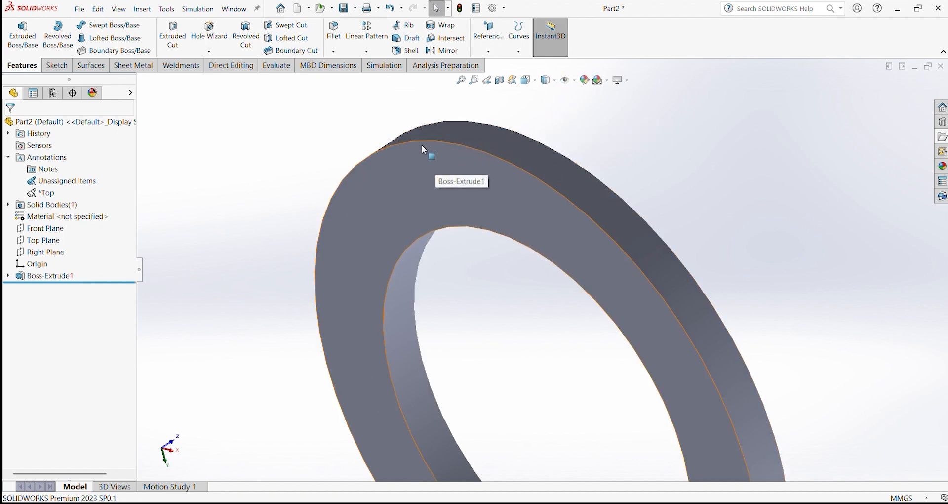
click(548, 80)
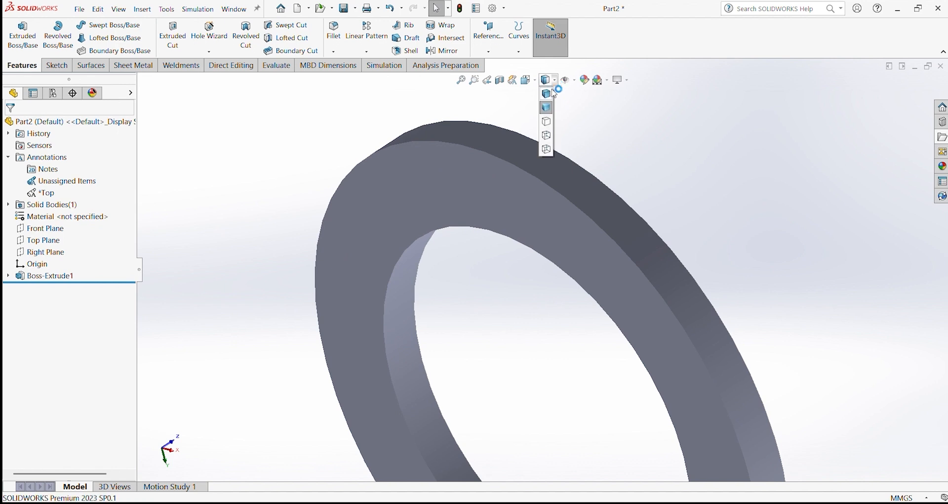
click(549, 124)
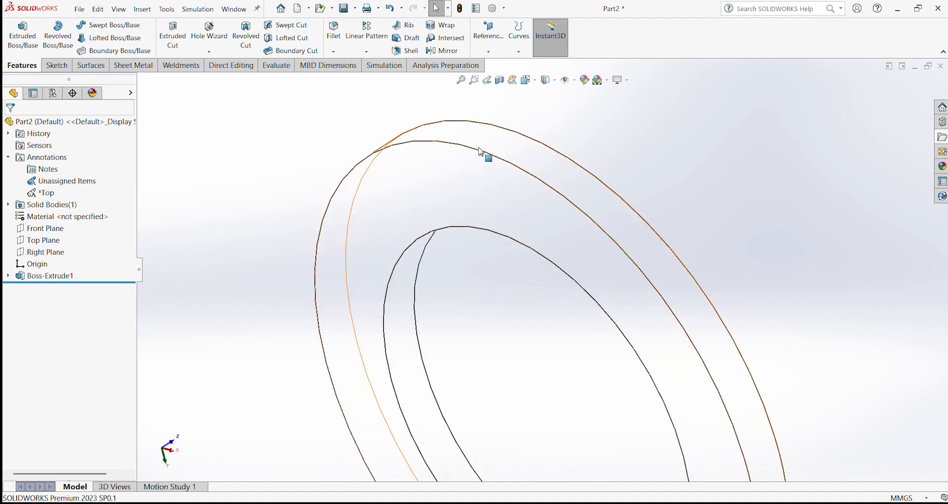
scroll(541, 266, up, 4)
scroll(545, 253, down, 2)
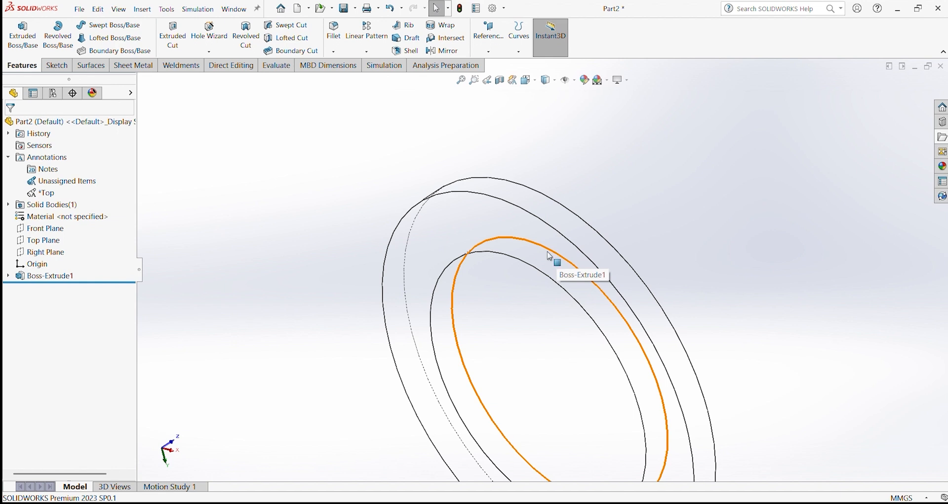
Step: Select the inner circular edge of the ring and try the Wireframe display style
click(568, 265)
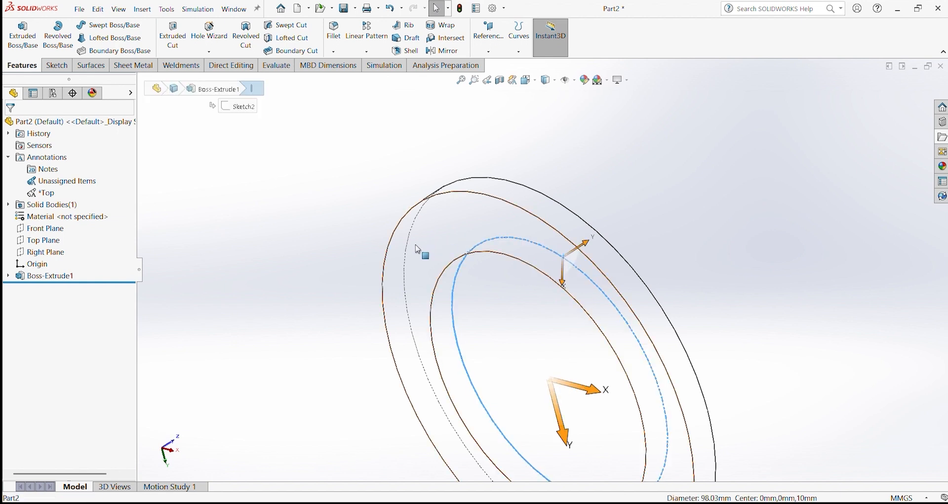
click(357, 267)
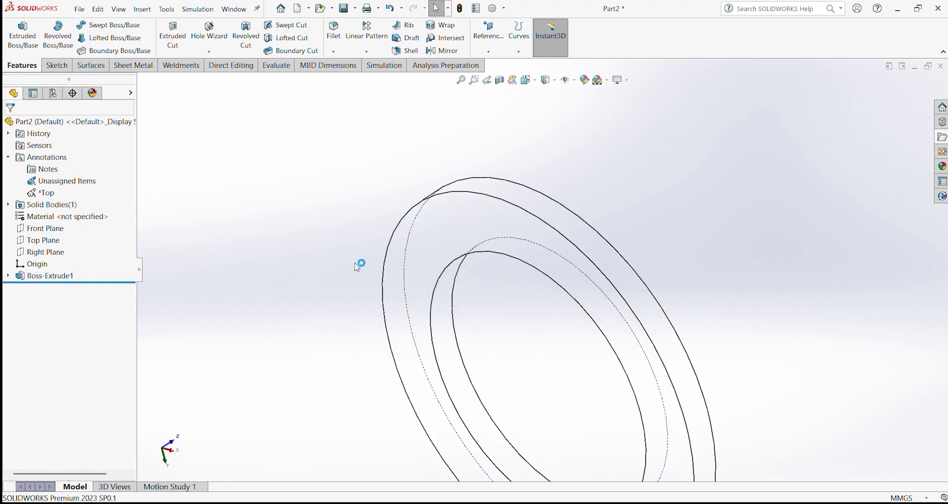
click(543, 255)
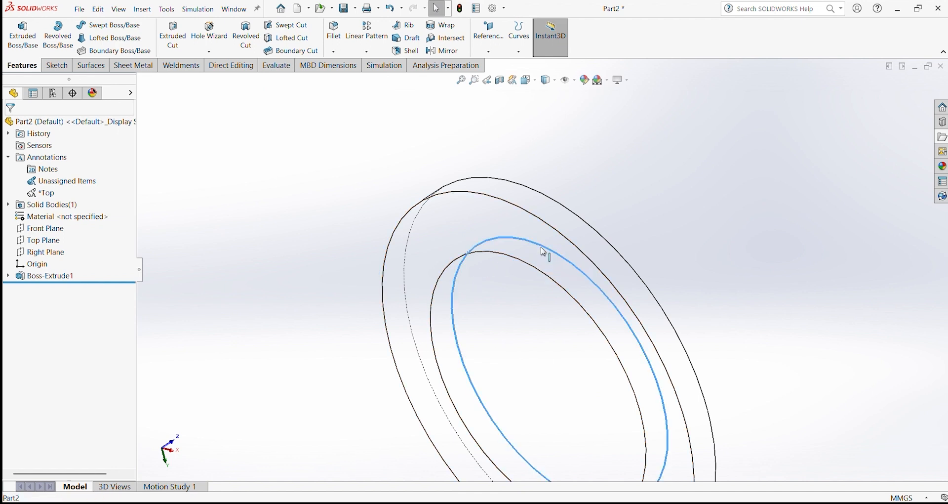
click(556, 82)
click(546, 149)
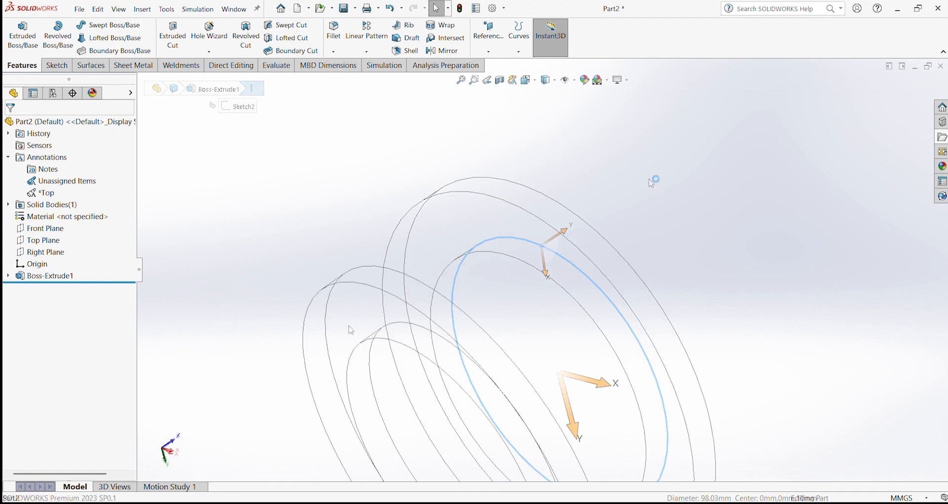
Step: Select and deselect the ring's flat face, and orbit the wireframe ring to view it from other angles
click(349, 326)
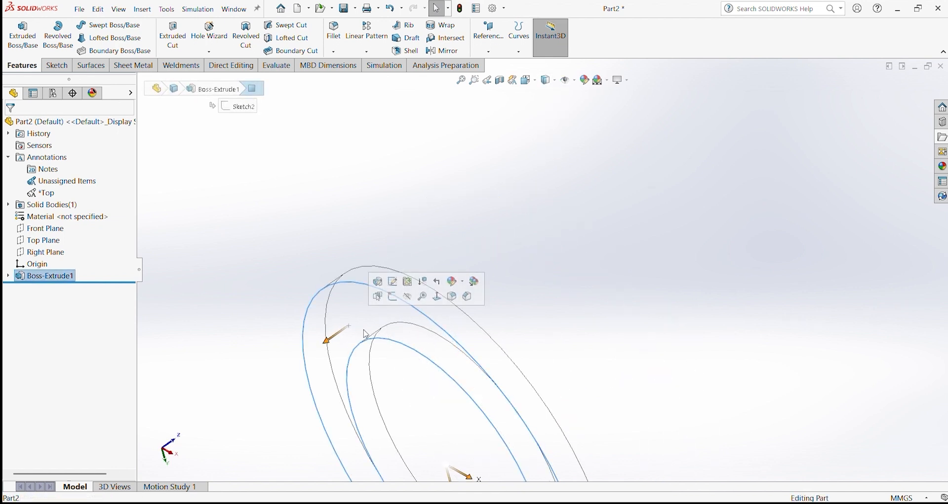
middle_drag(365, 334, 342, 345)
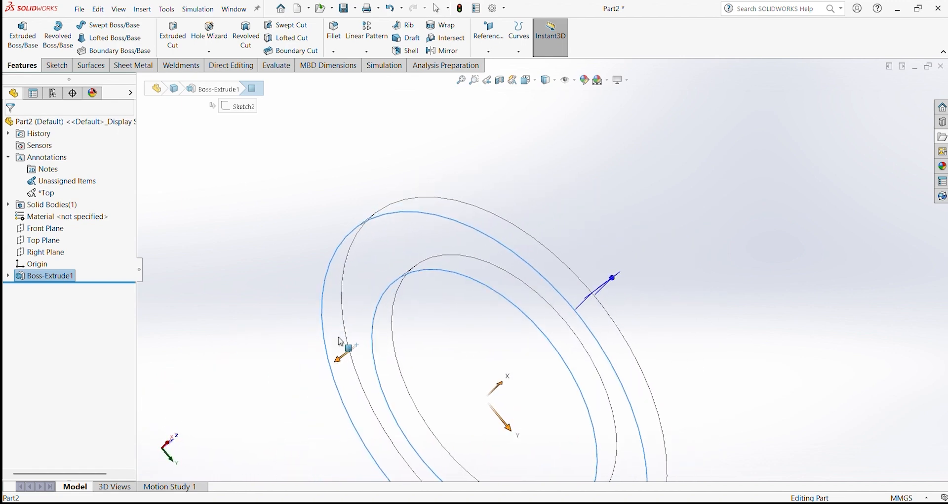
click(294, 221)
middle_drag(428, 216, 503, 293)
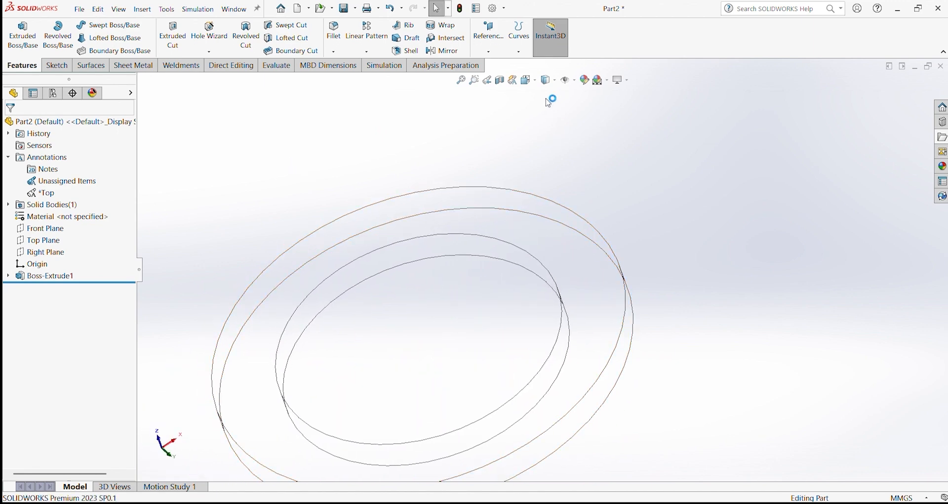
Step: Show the primary planes around the shaded ring, and switch Hide All Types on and back off
click(574, 83)
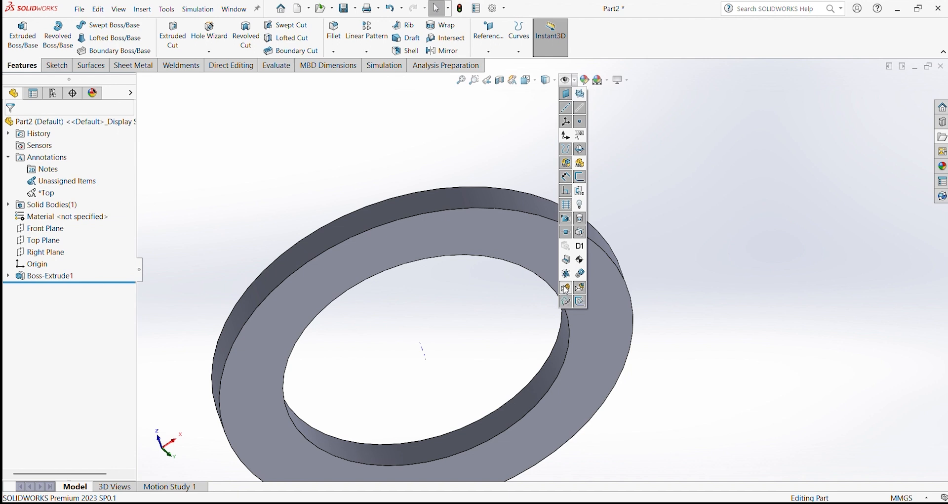
click(582, 95)
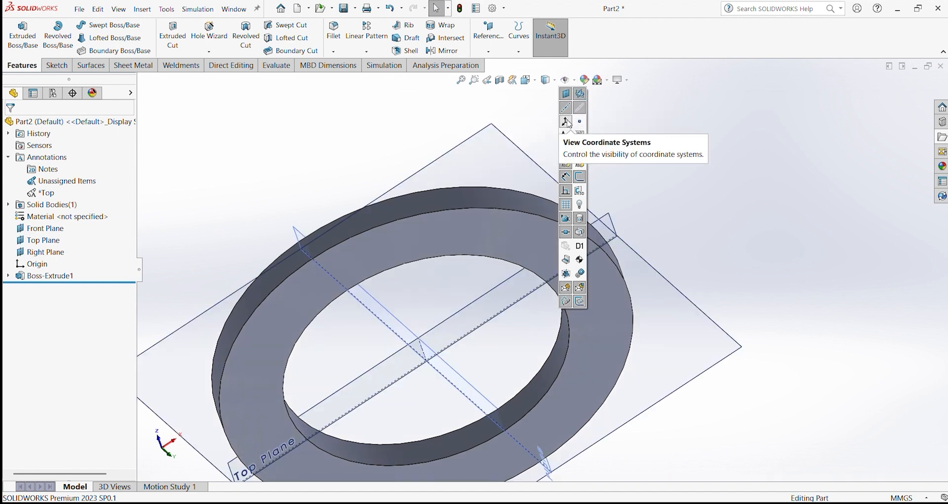
click(581, 95)
click(581, 96)
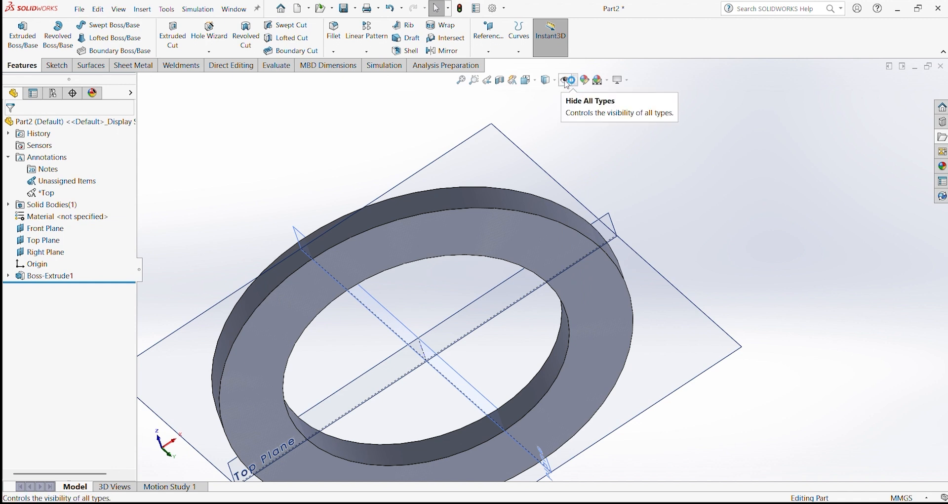
click(567, 83)
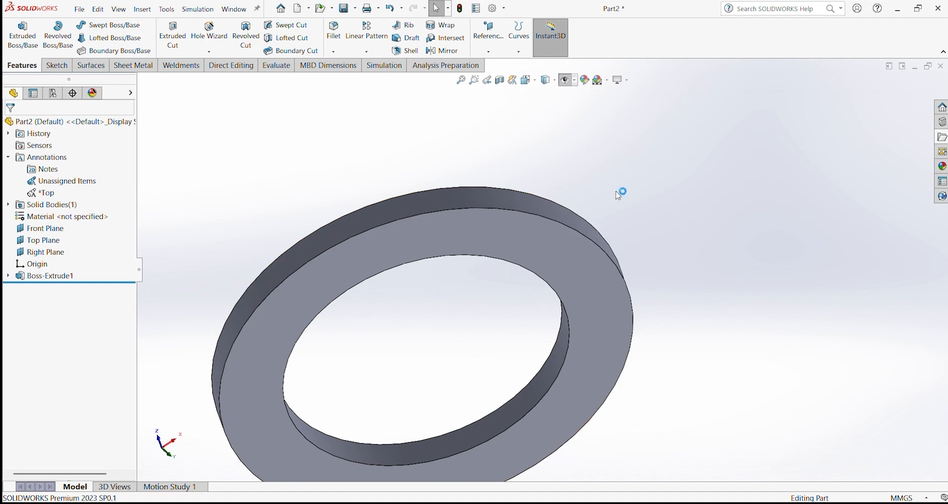
click(568, 81)
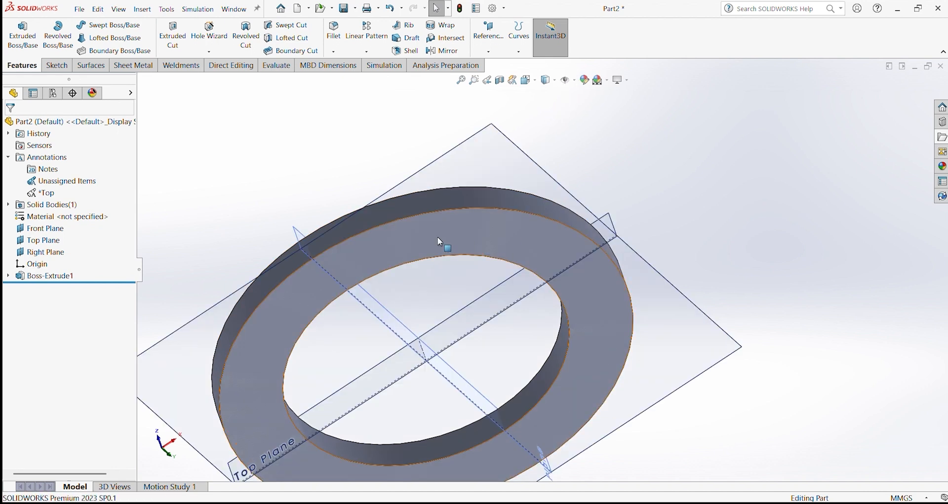
Step: Turn off the display of the primary planes and hide all item types
click(574, 80)
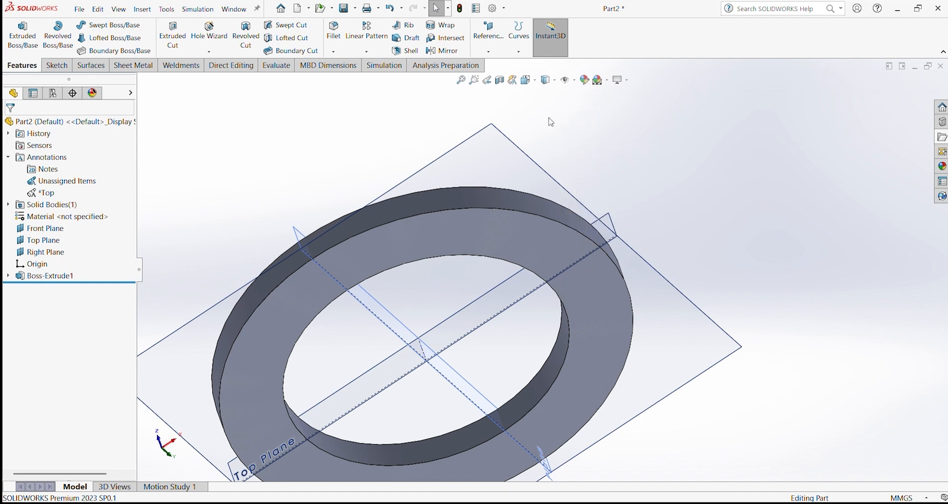
click(576, 81)
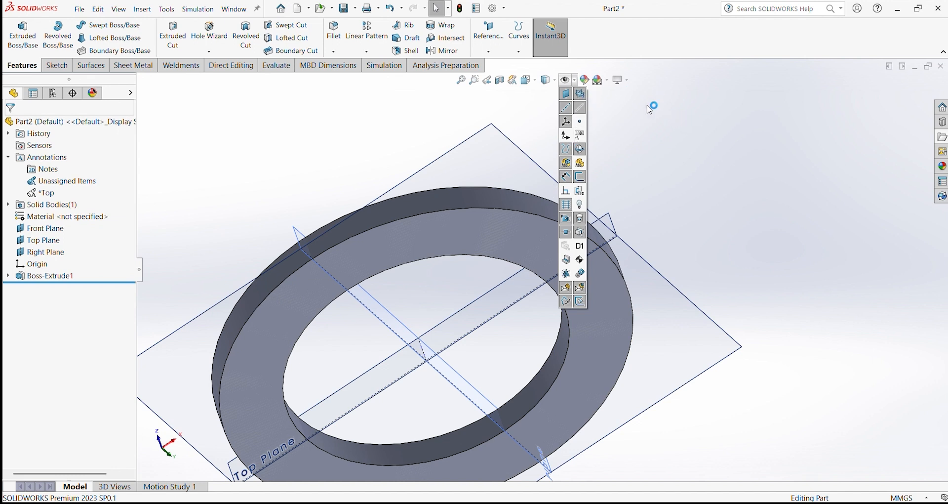
click(582, 94)
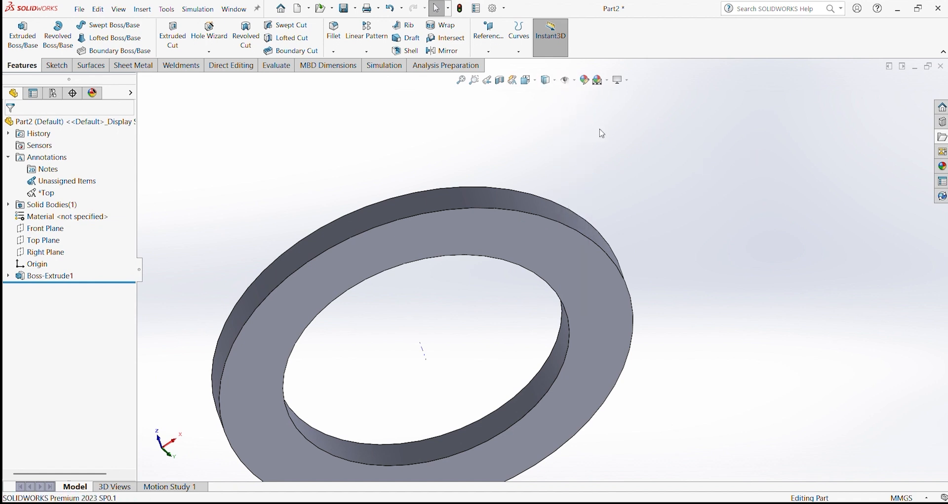
click(567, 80)
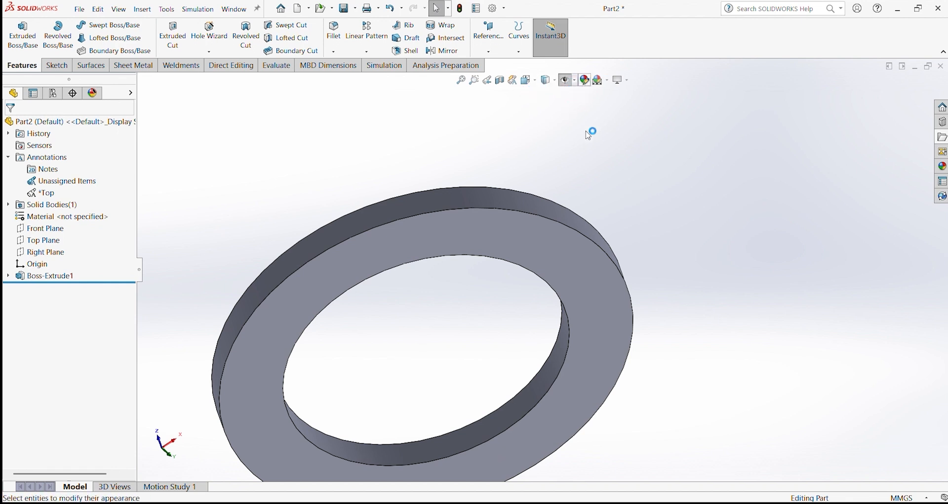
Step: Edit the appearance of the whole part, try several standard color swatches, and color the ring yellow
click(585, 81)
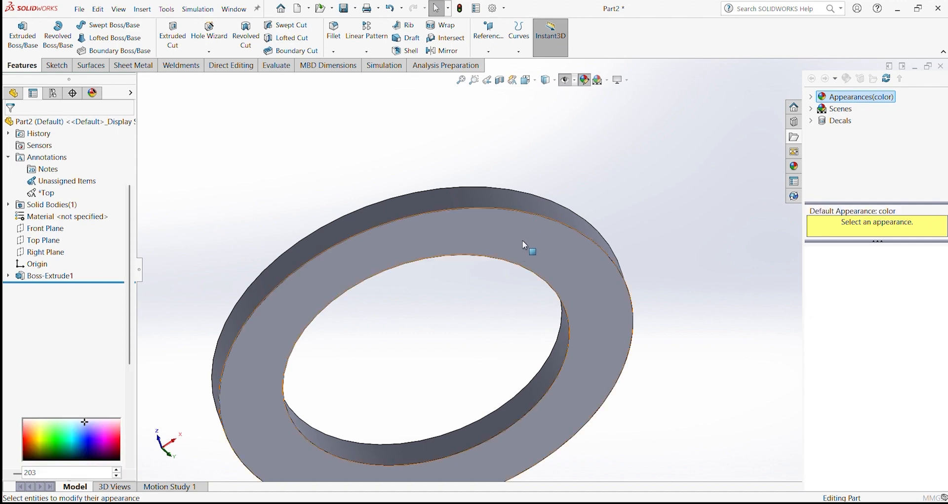
scroll(525, 266, up, 4)
scroll(512, 341, down, 4)
scroll(513, 344, down, 1)
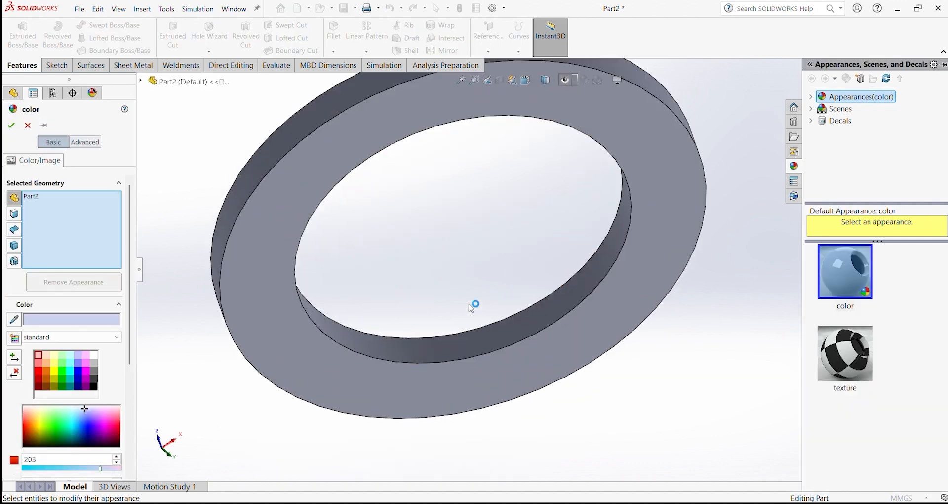
middle_drag(470, 278, 497, 249)
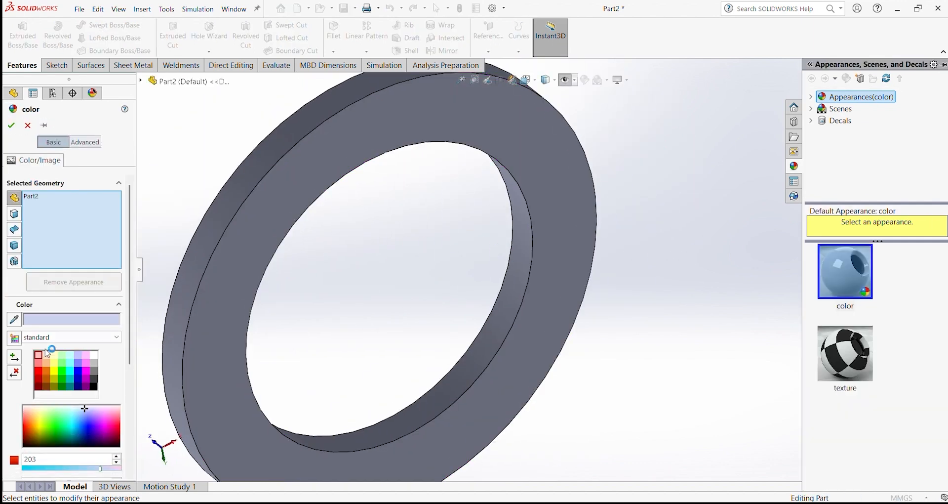
click(43, 359)
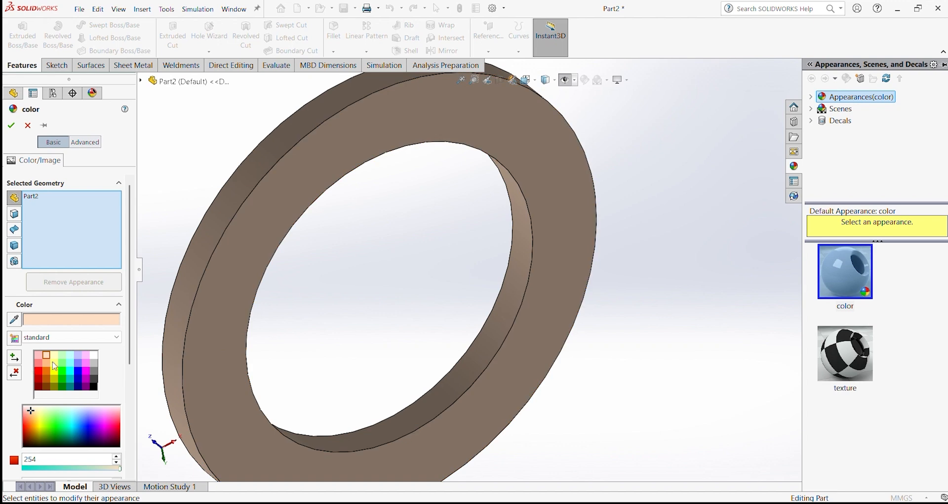
click(63, 364)
click(72, 361)
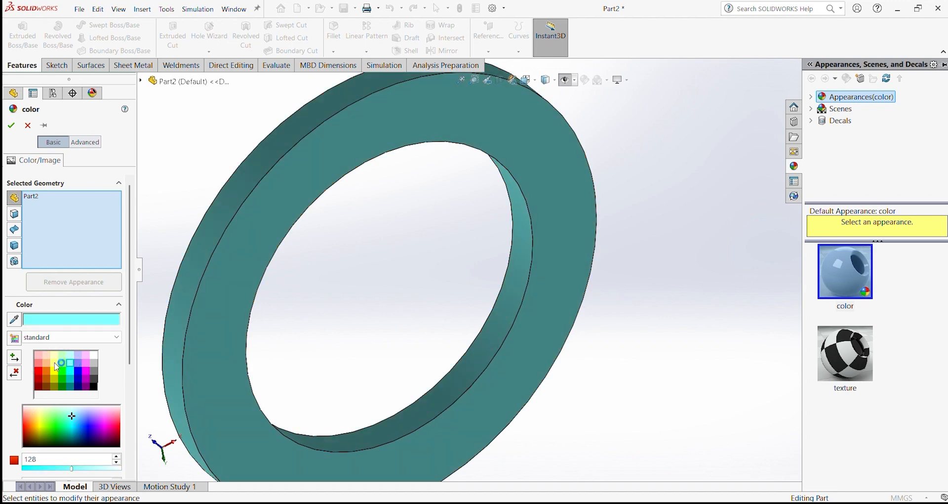
click(48, 362)
click(44, 360)
click(39, 363)
click(64, 357)
click(79, 356)
click(85, 363)
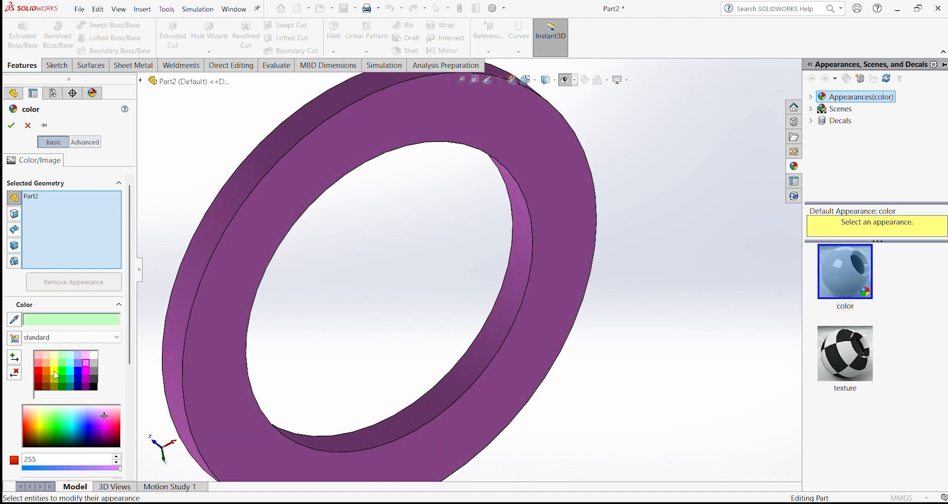
click(54, 370)
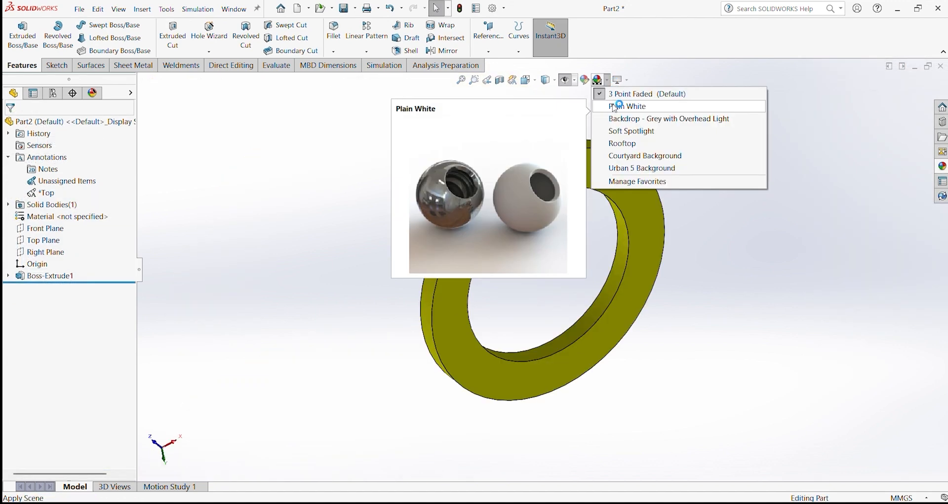
Step: Try the Plain White and Backdrop - Grey with Overhead Light scenes, and restore the 3 Point Faded scene
click(627, 106)
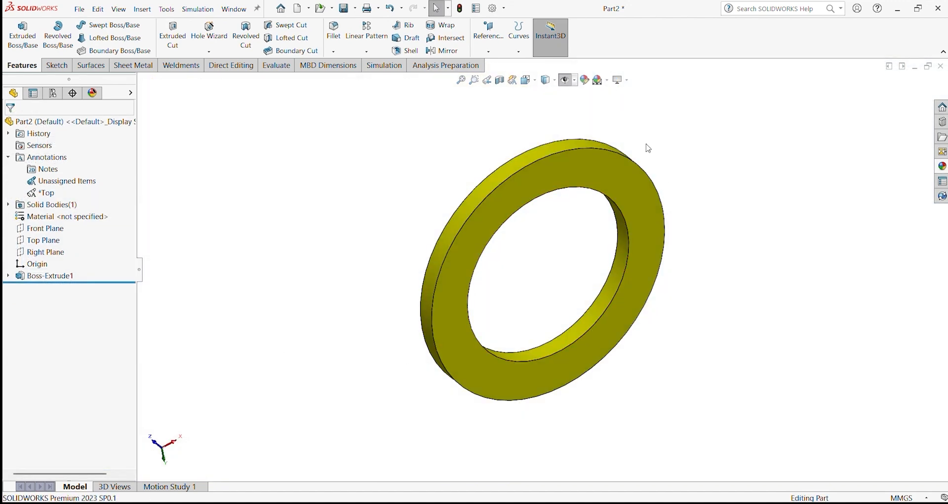
click(612, 82)
click(623, 119)
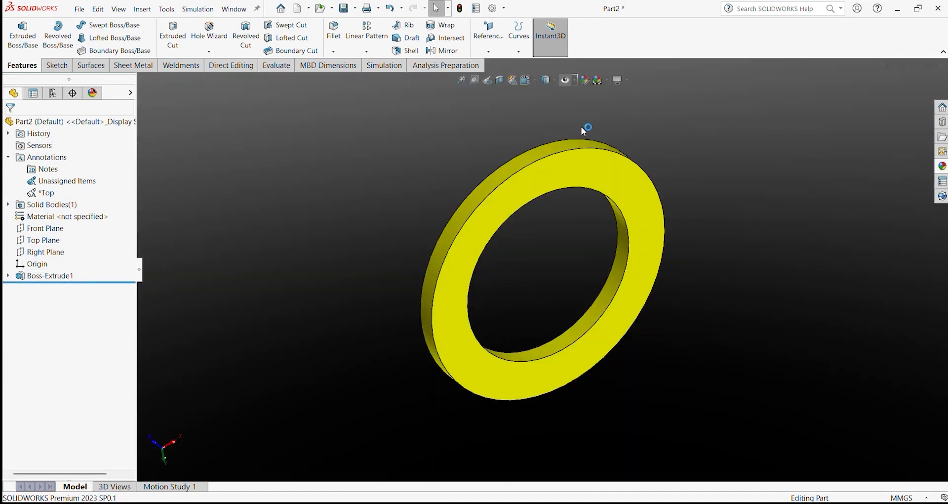
click(585, 80)
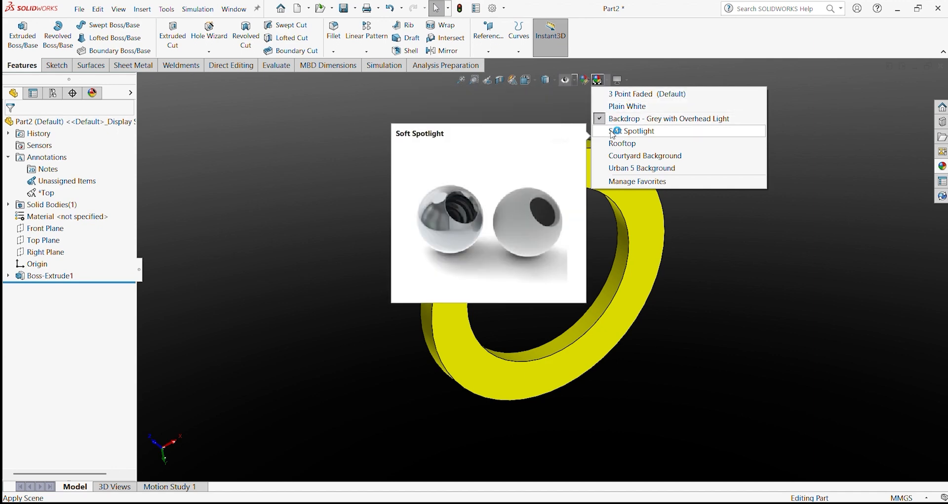
click(637, 121)
click(599, 80)
click(637, 92)
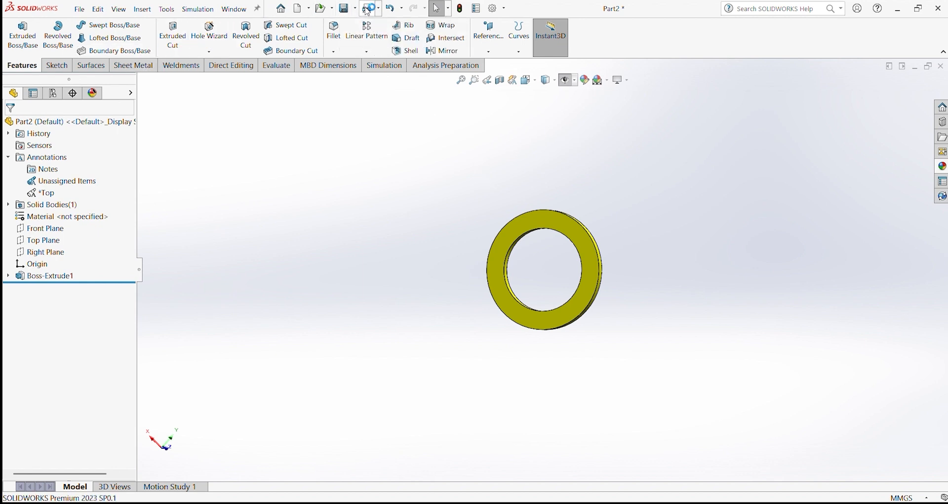
Step: Examine the yellow ring from oblique angles at closer and wider views
scroll(576, 277, down, 5)
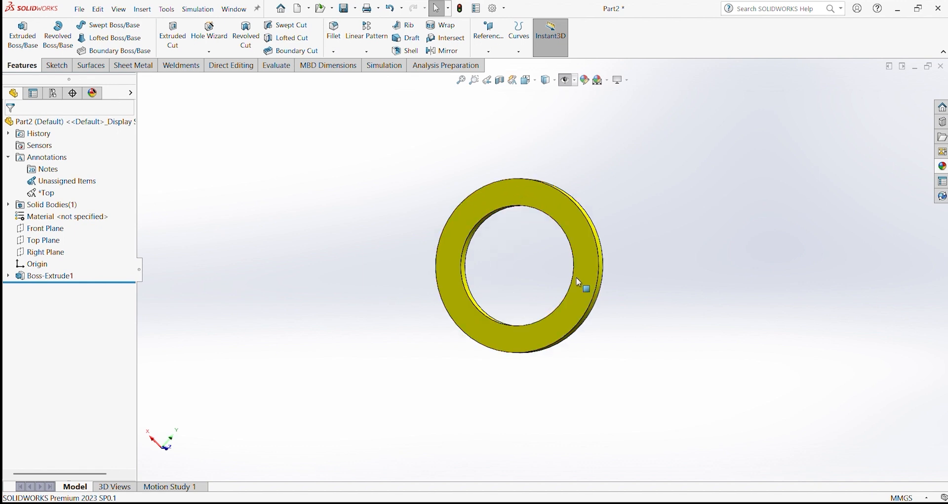
middle_drag(519, 257, 561, 201)
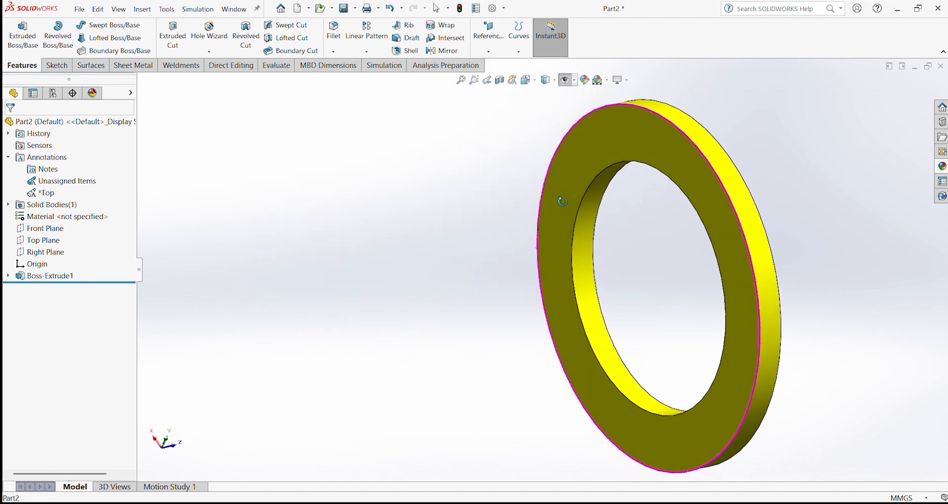
click(373, 8)
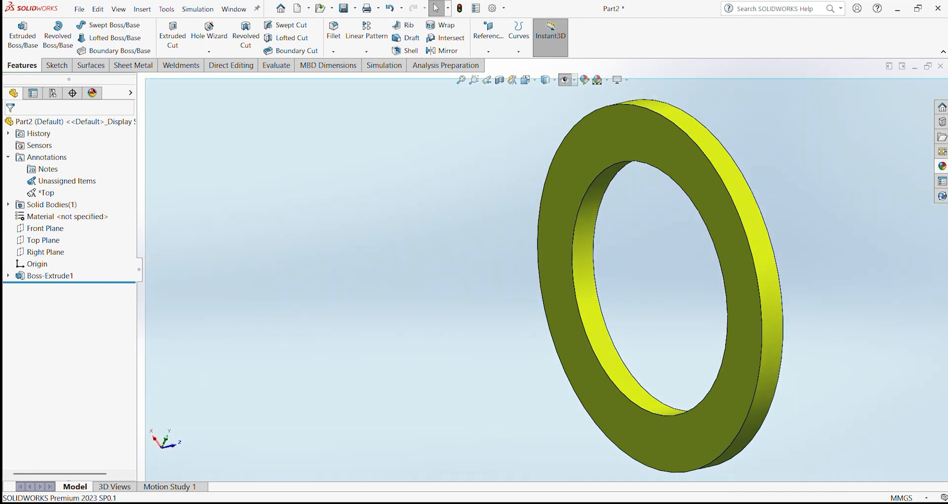
scroll(745, 288, up, 4)
scroll(746, 291, down, 7)
scroll(600, 336, up, 5)
scroll(610, 291, down, 4)
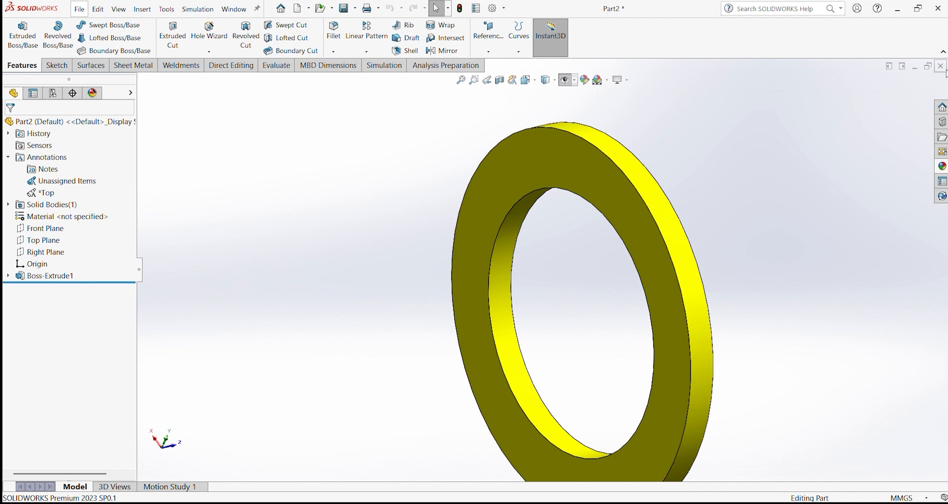
Step: Close the ring part and create a new empty part
click(941, 67)
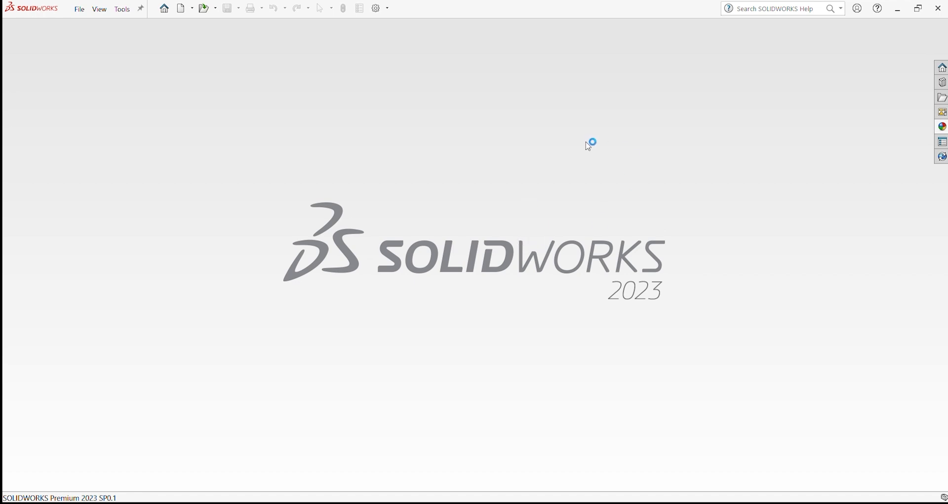
click(164, 9)
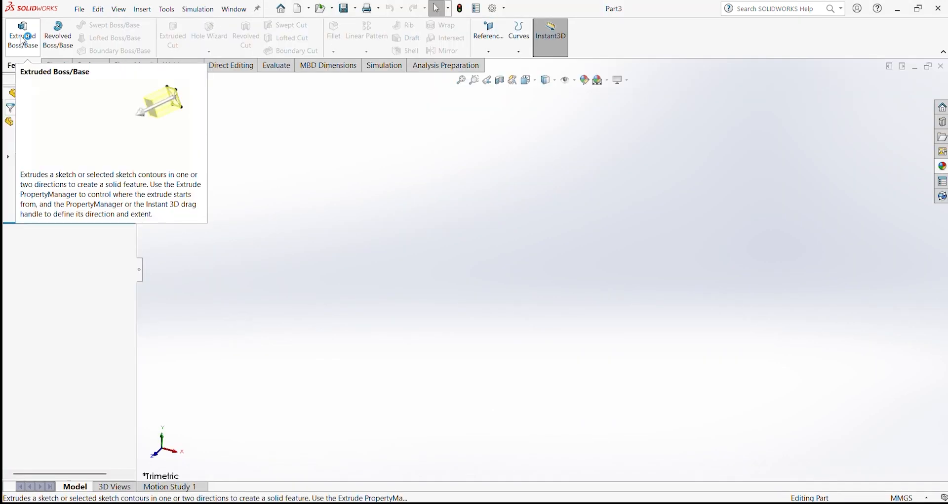
click(24, 39)
click(13, 122)
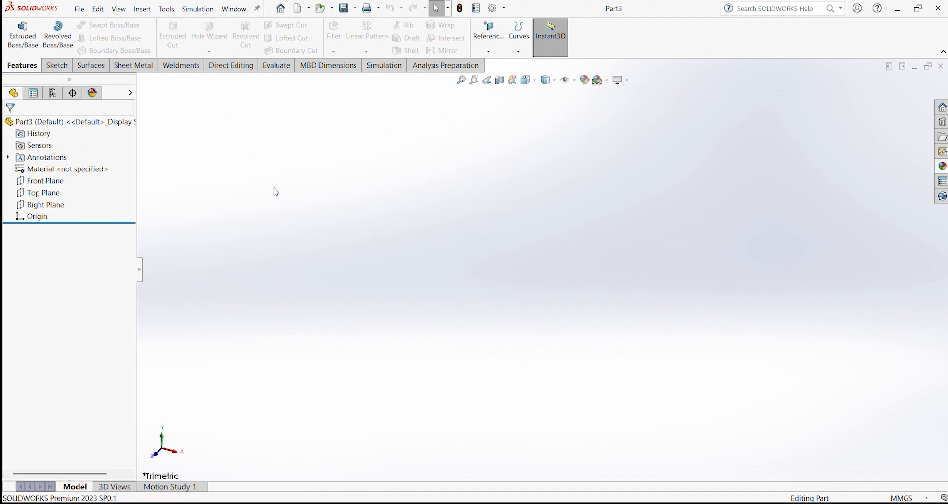
Step: Bring up the view commands offered for the empty graphics area of the new part
right_click(225, 171)
click(681, 164)
right_click(321, 187)
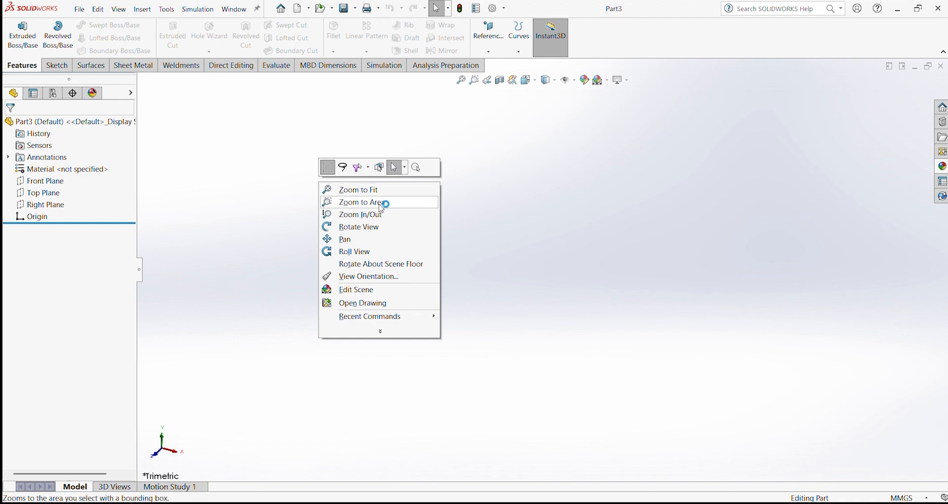
Step: Sketch a circle centred on the origin on the Front Plane
click(361, 227)
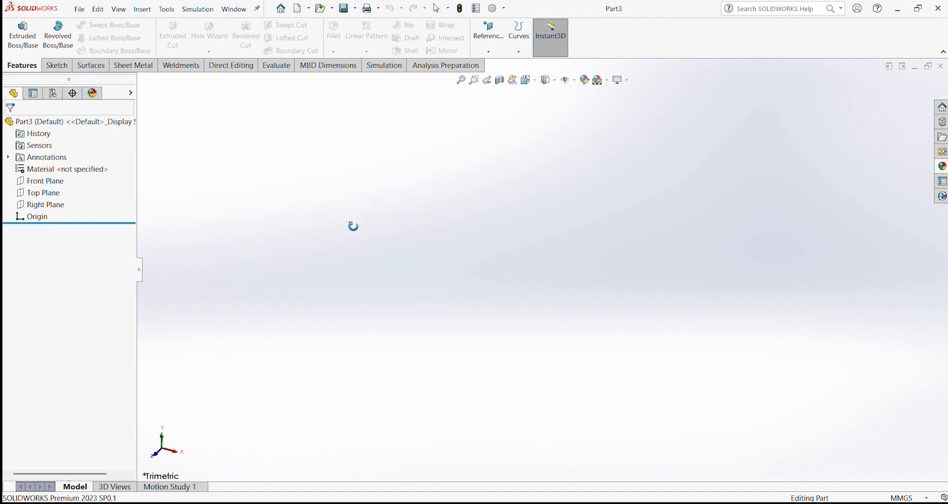
click(40, 181)
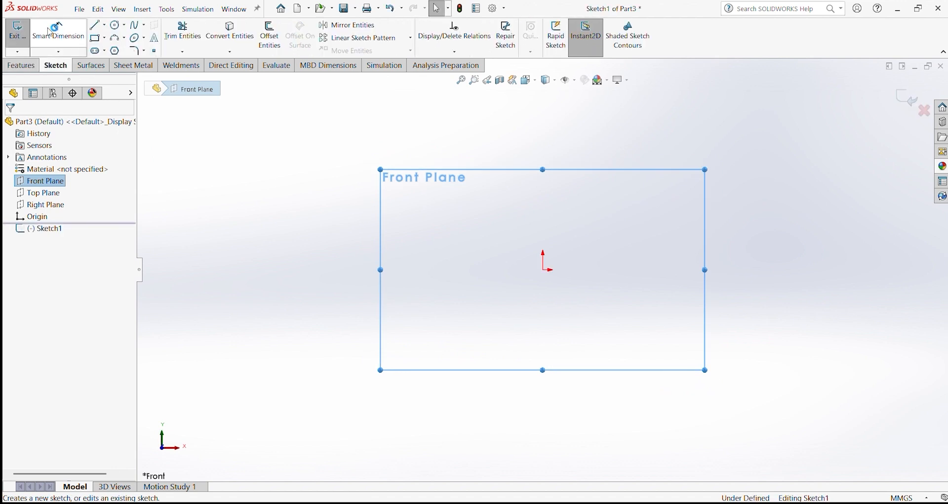
click(116, 25)
click(545, 269)
click(611, 218)
key(Escape)
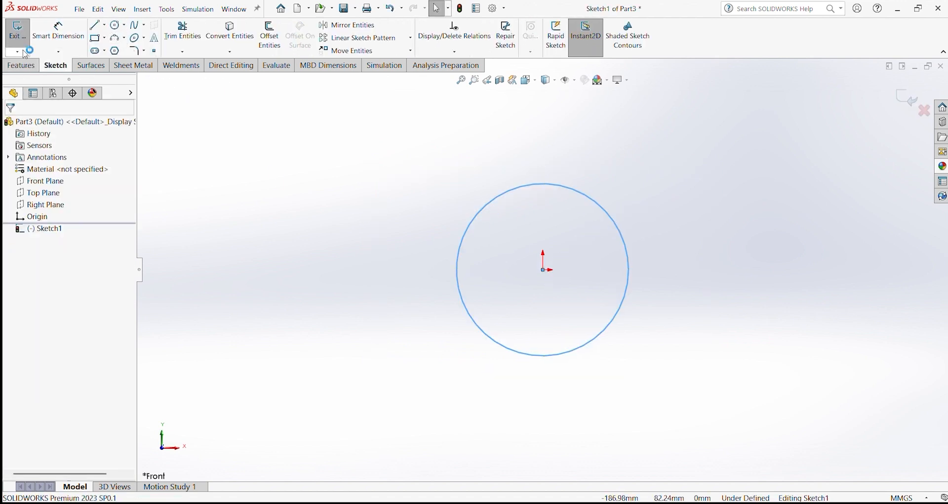
Step: Extrude the circle into a thin solid disc
click(22, 42)
click(23, 42)
click(10, 126)
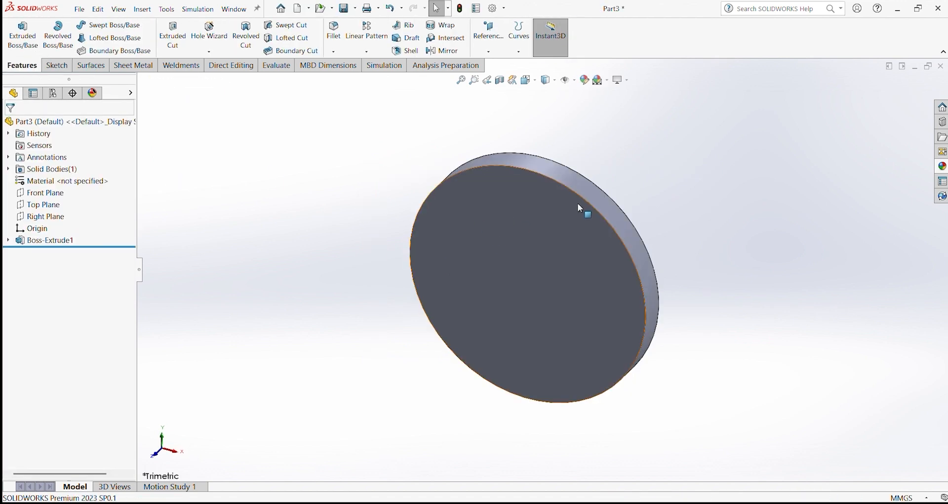
Step: Fit the whole disc to the graphics area with Zoom to Fit
right_click(385, 174)
click(385, 174)
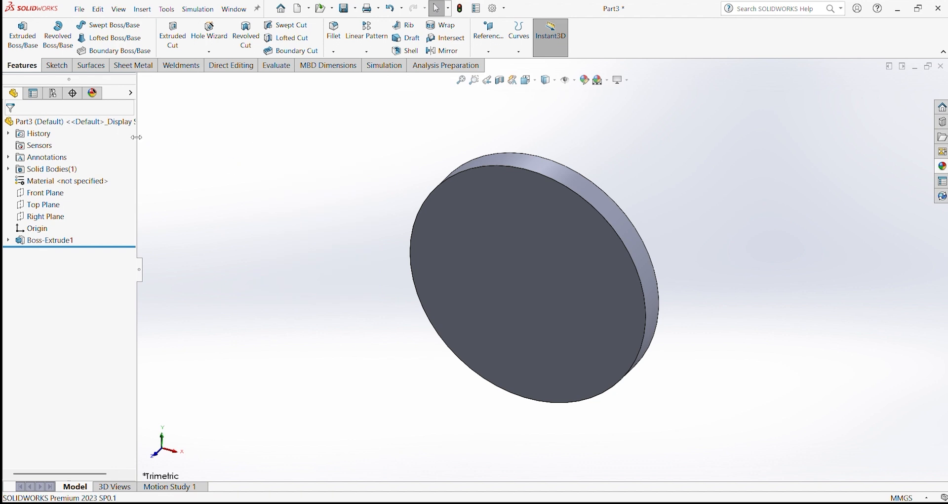
right_click(286, 181)
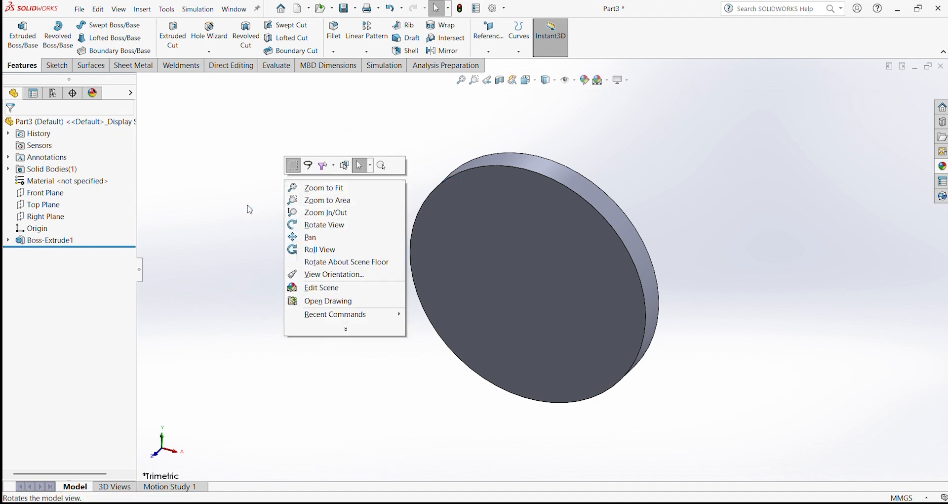
click(325, 190)
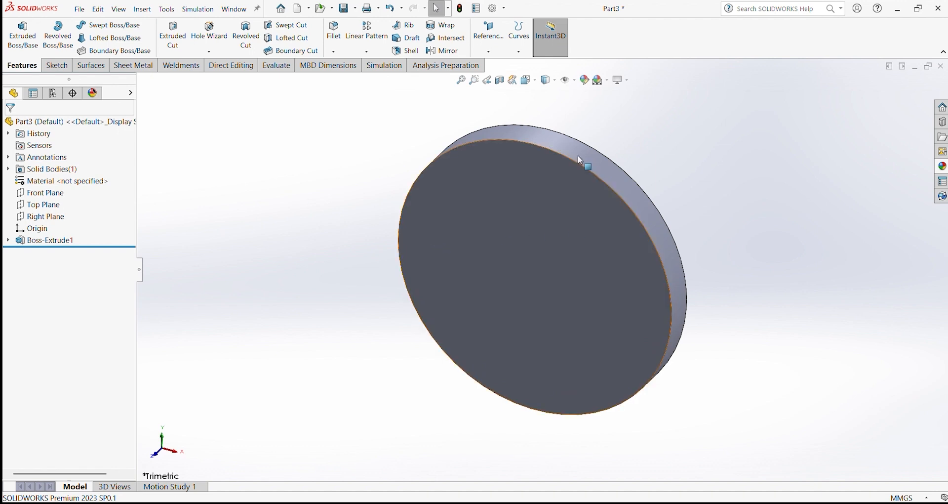
Step: Review the view commands offered for the empty area around the disc, and dismiss them without choosing one
right_click(305, 173)
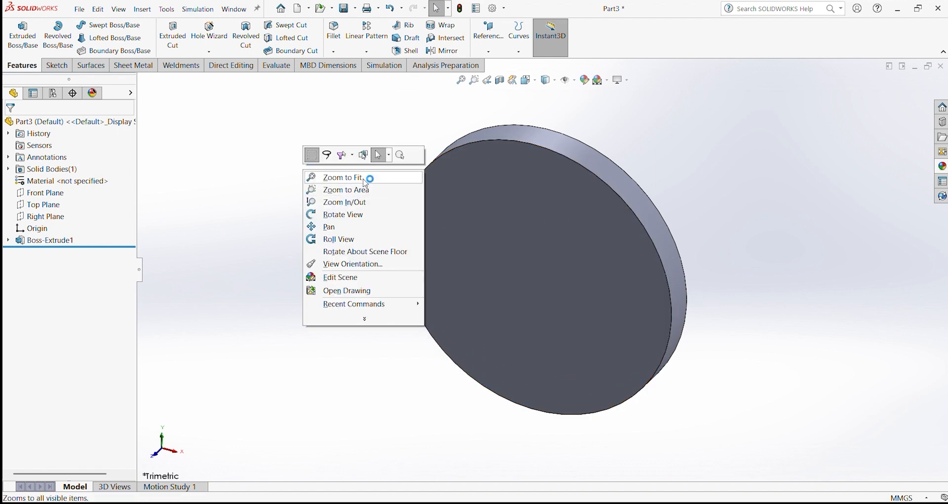
right_click(284, 194)
right_click(281, 118)
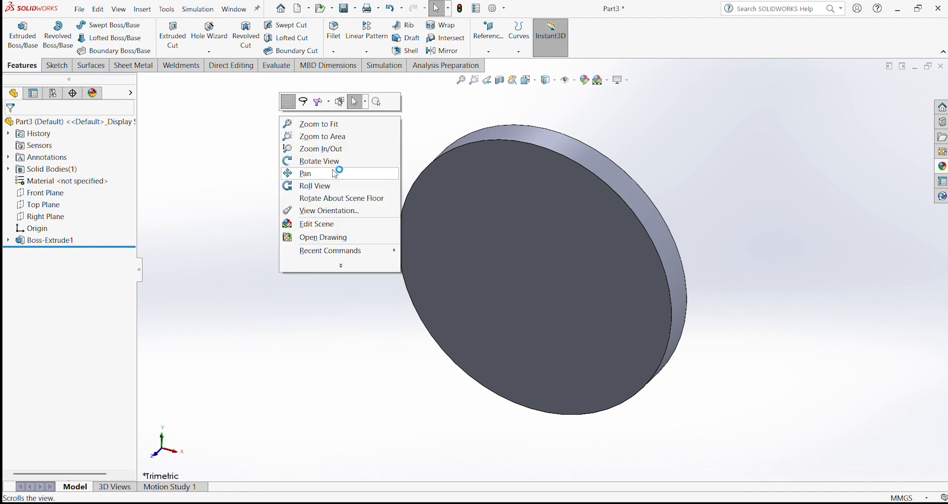
click(375, 339)
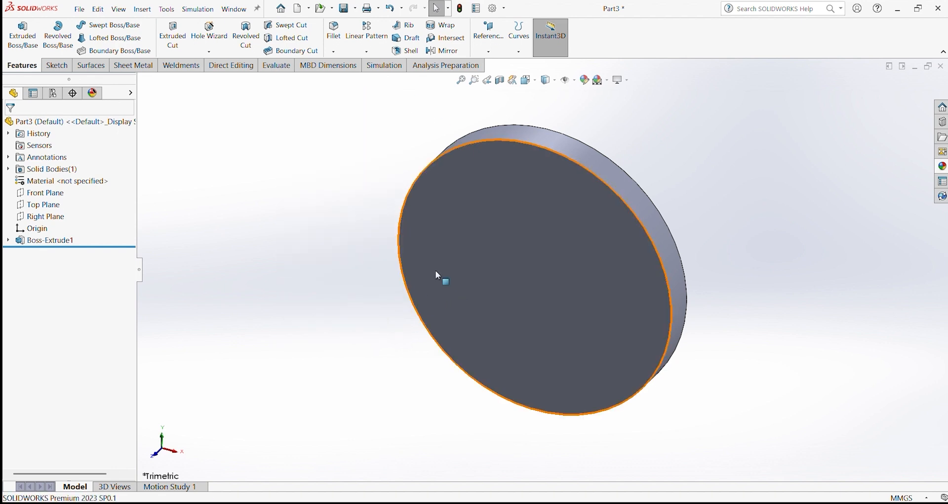
Step: Examine the disc's rim and front face, alternating between close-up and full views
scroll(604, 186, down, 4)
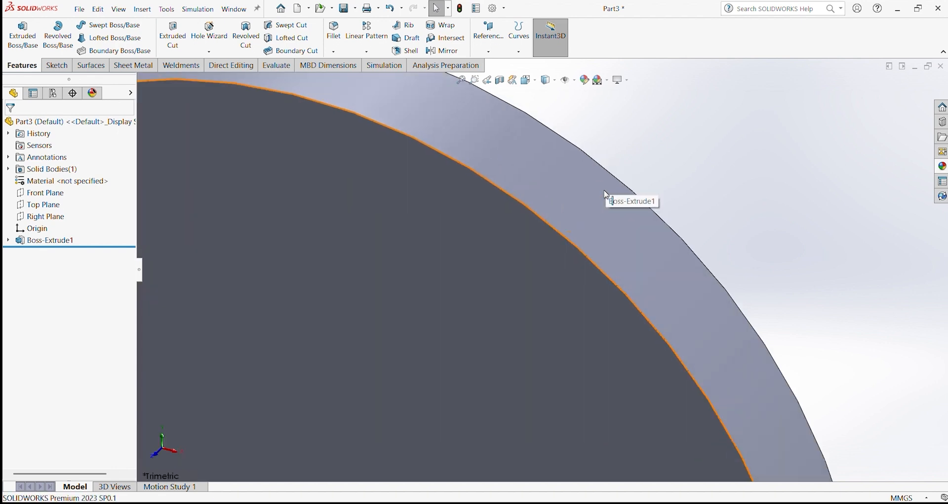
scroll(604, 198, up, 5)
scroll(541, 292, down, 4)
scroll(540, 292, up, 5)
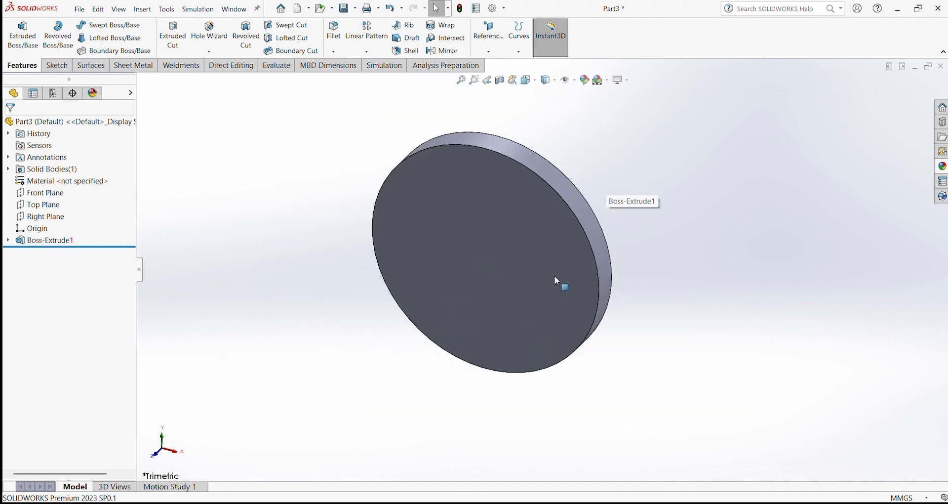
scroll(563, 273, down, 5)
scroll(569, 270, up, 3)
scroll(576, 271, down, 3)
scroll(543, 264, up, 4)
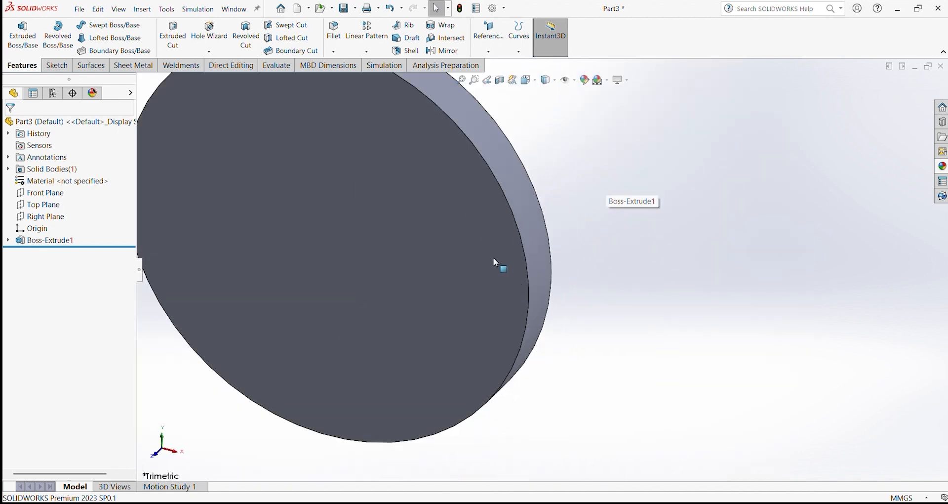
scroll(465, 252, down, 5)
scroll(455, 249, up, 4)
scroll(435, 218, down, 5)
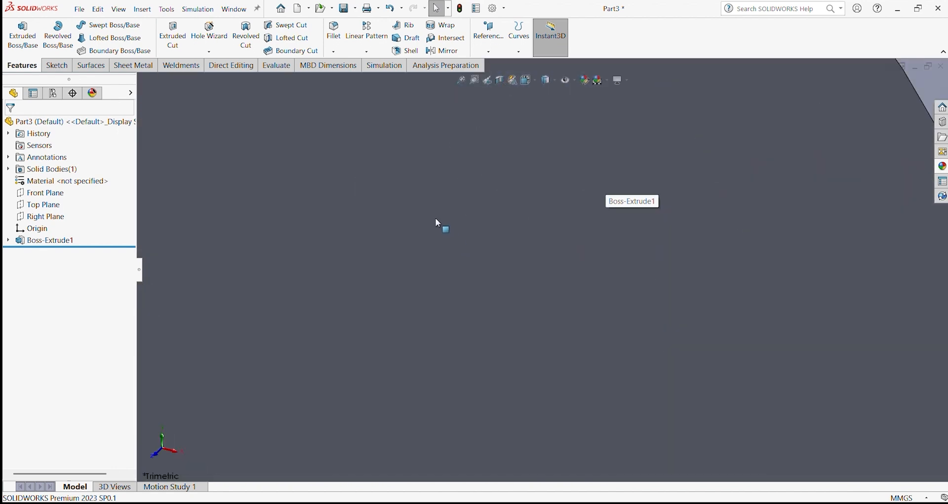
scroll(436, 219, down, 2)
scroll(627, 222, up, 4)
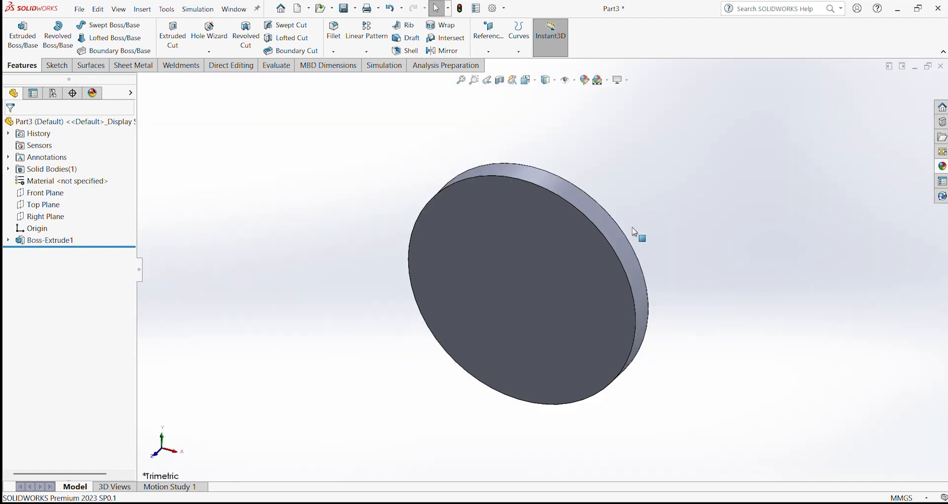
scroll(596, 262, down, 5)
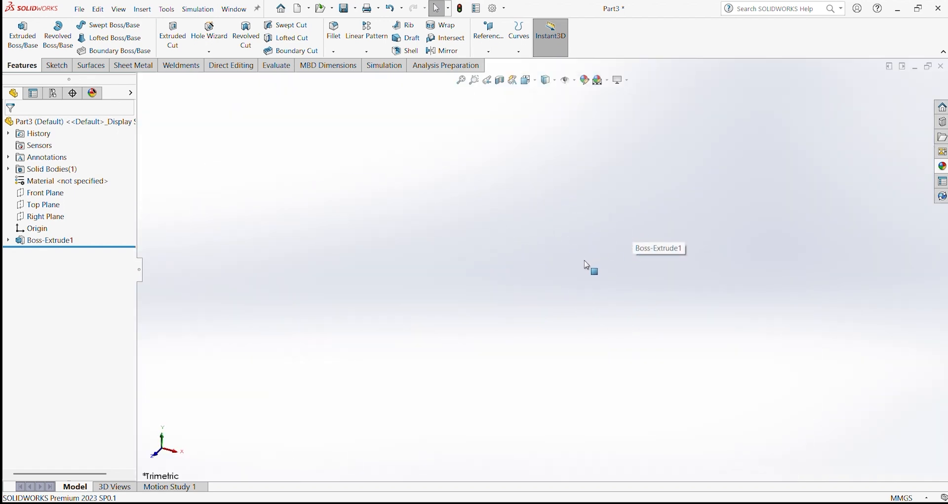
scroll(591, 266, up, 4)
scroll(344, 299, down, 5)
scroll(518, 277, down, 2)
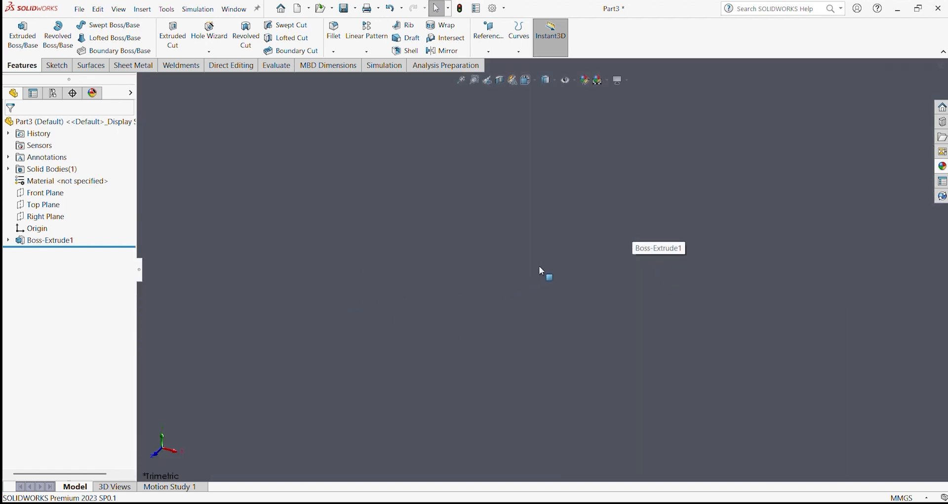
scroll(634, 267, up, 4)
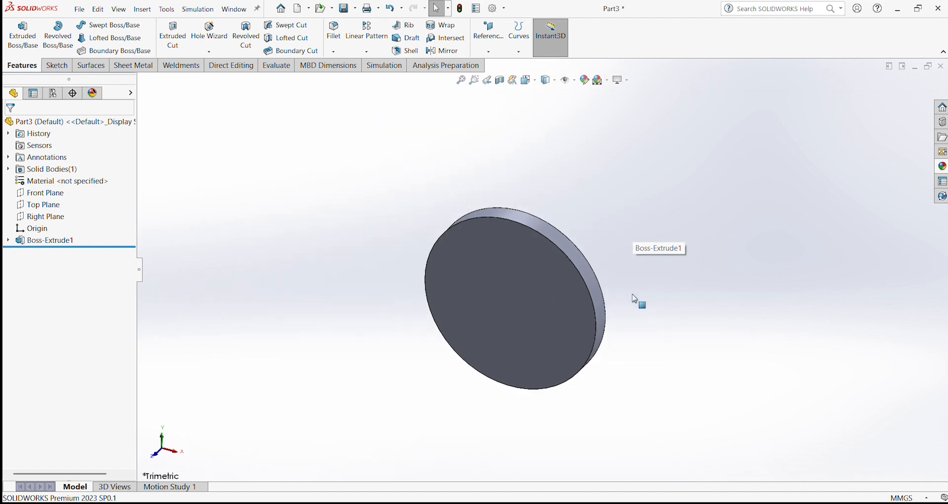
Step: View the disc from very far away and return to a moderate distance
scroll(558, 291, down, 1)
scroll(553, 293, down, 3)
scroll(588, 304, up, 6)
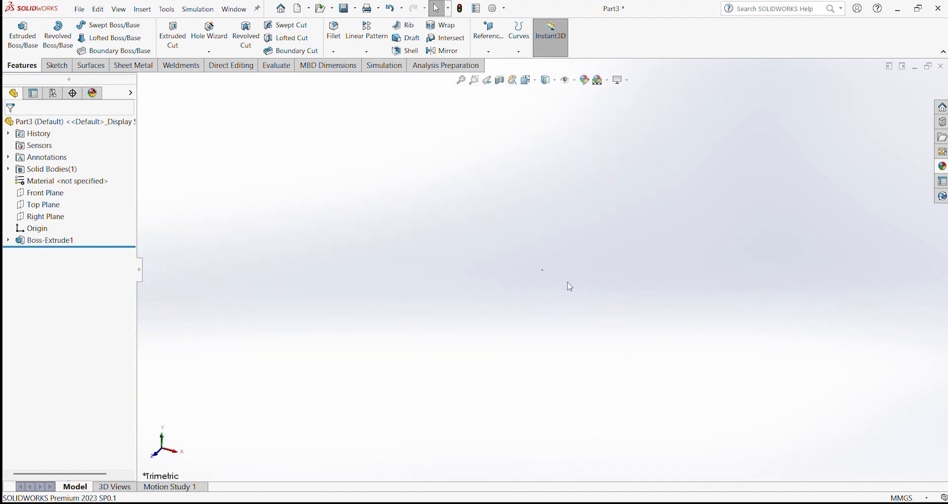
scroll(499, 267, down, 10)
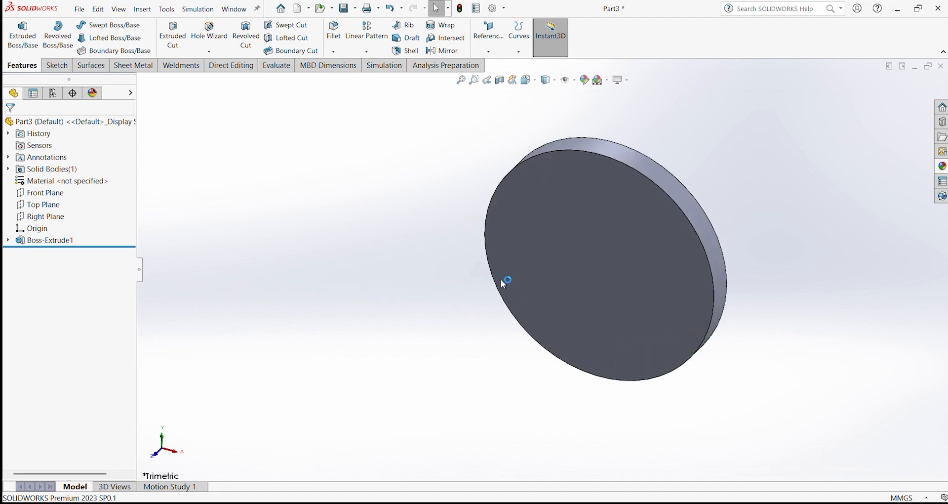
scroll(590, 271, up, 4)
scroll(543, 271, up, 3)
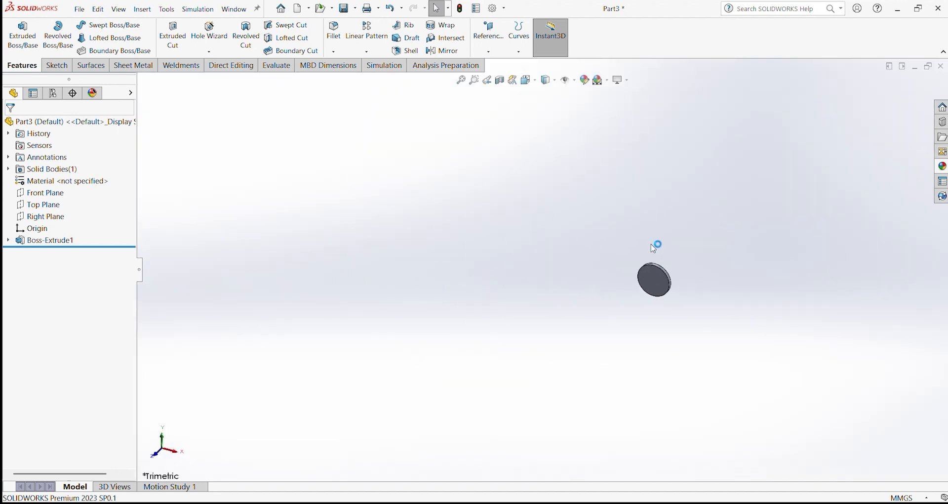
scroll(715, 283, down, 3)
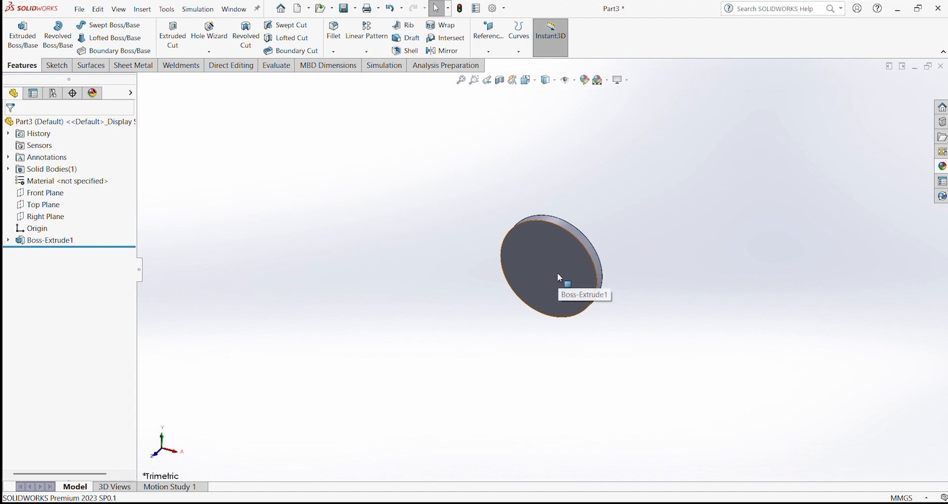
Step: Inspect the disc's front face and upper rim at close range, returning to a view of the whole disc
scroll(558, 273, down, 5)
scroll(548, 267, down, 2)
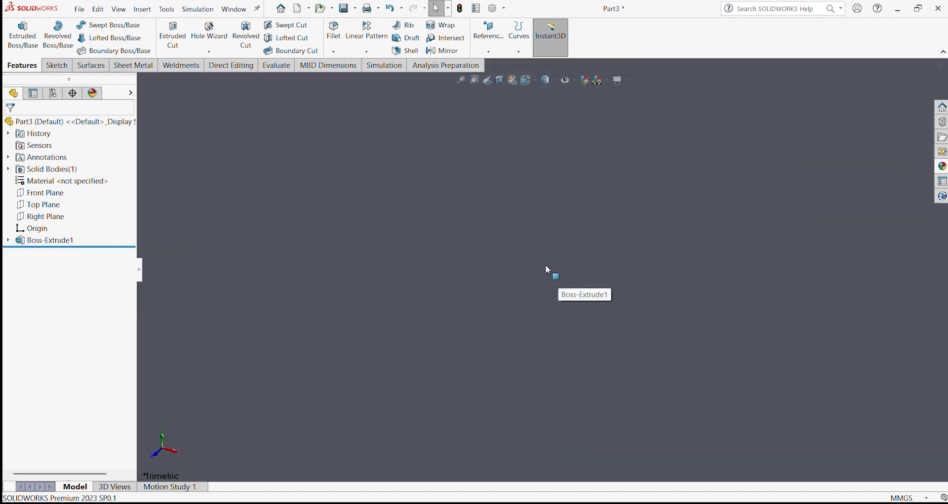
scroll(547, 270, up, 5)
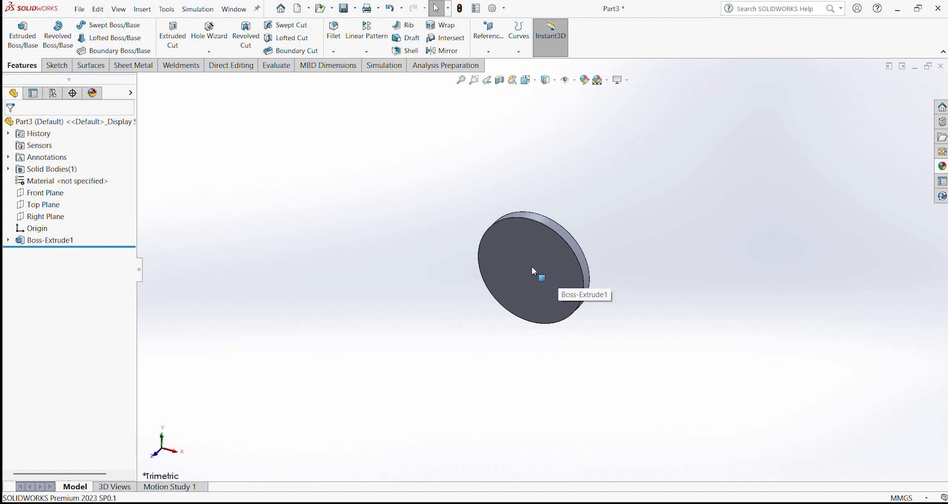
scroll(532, 269, down, 5)
scroll(536, 273, up, 3)
scroll(539, 278, up, 4)
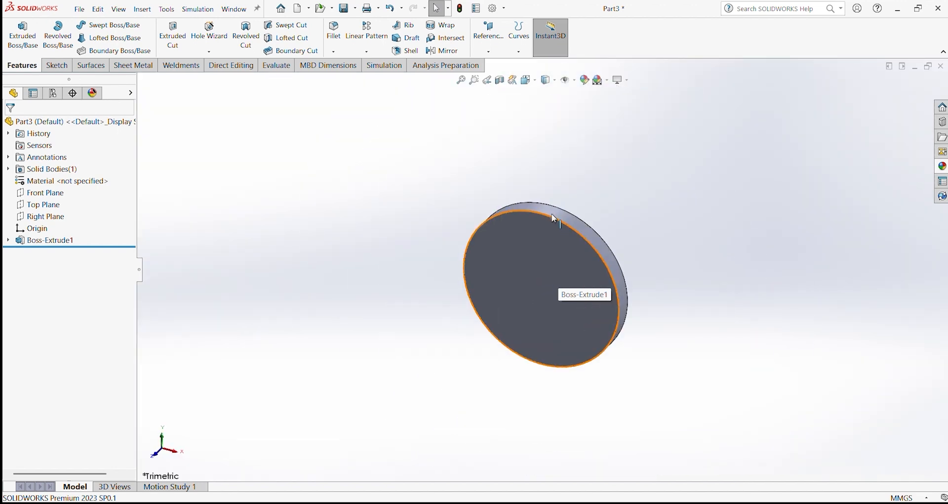
scroll(553, 220, down, 6)
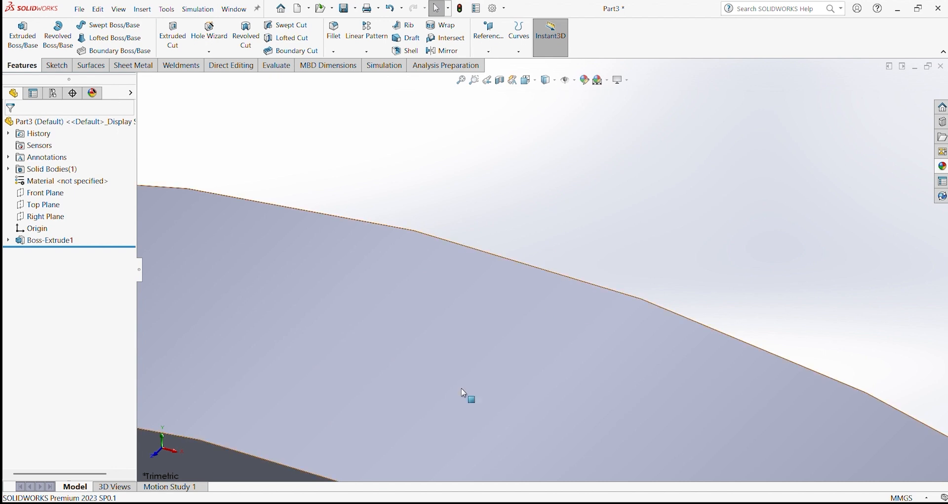
scroll(499, 361, up, 5)
scroll(534, 352, down, 4)
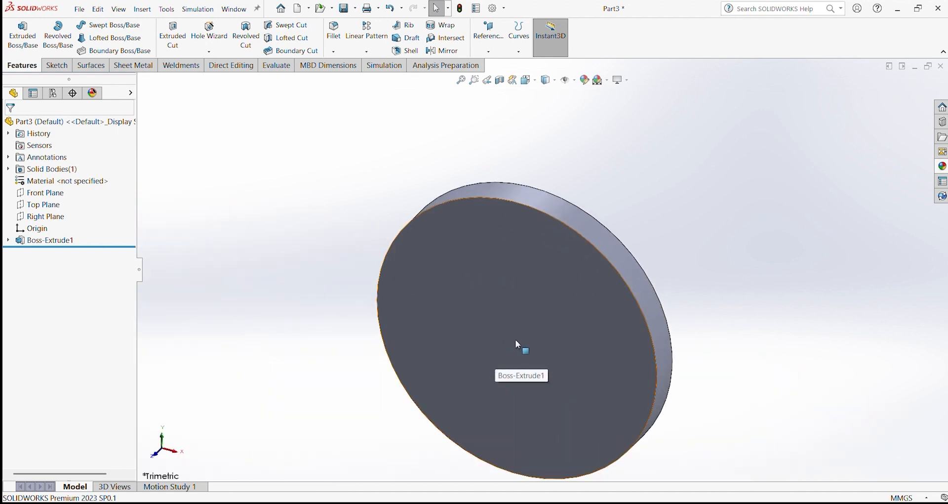
scroll(515, 339, down, 5)
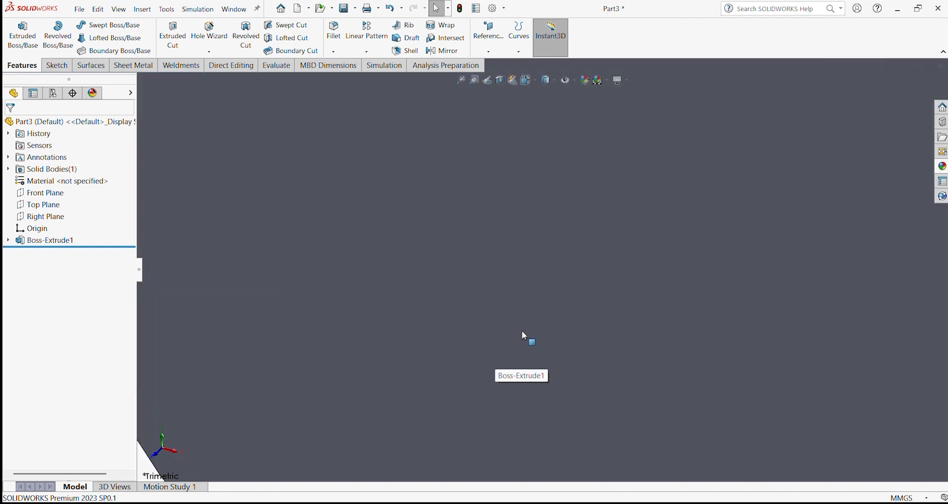
scroll(523, 331, up, 5)
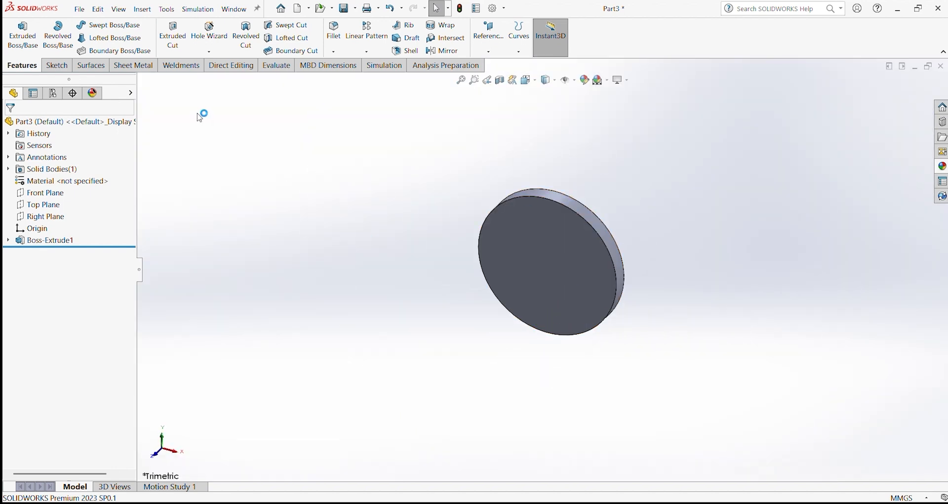
Step: Zoom in and out about points in the empty space beside the disc to see how the view shifts
scroll(220, 148, down, 5)
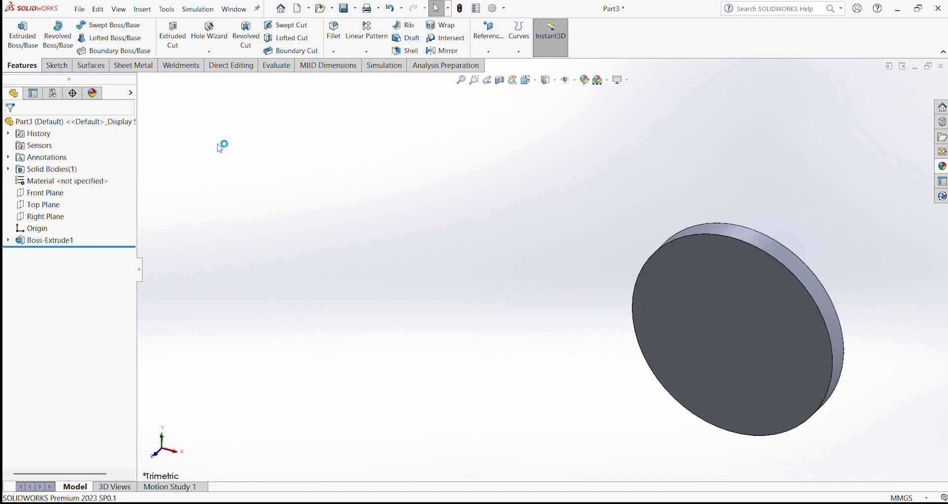
scroll(235, 233, up, 5)
scroll(232, 235, down, 5)
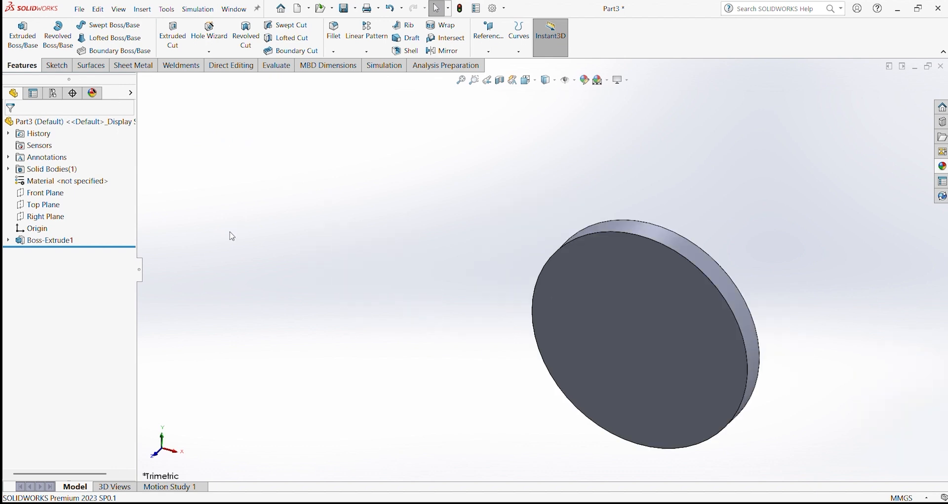
scroll(232, 237, down, 2)
scroll(232, 237, up, 2)
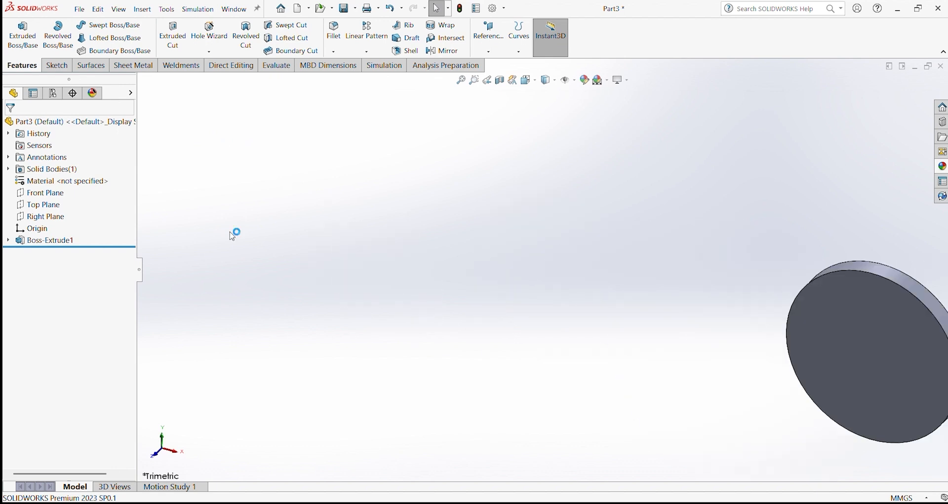
scroll(232, 237, down, 2)
drag(198, 194, 302, 288)
scroll(302, 288, up, 3)
scroll(666, 306, down, 5)
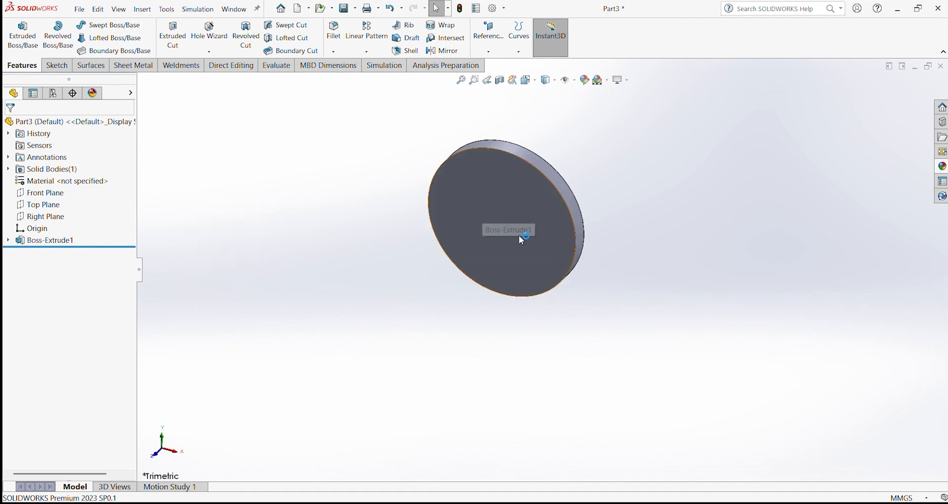
Step: Zoom in and out about a point on the disc's front face, ending with the whole disc in view
scroll(521, 239, down, 5)
scroll(509, 246, up, 6)
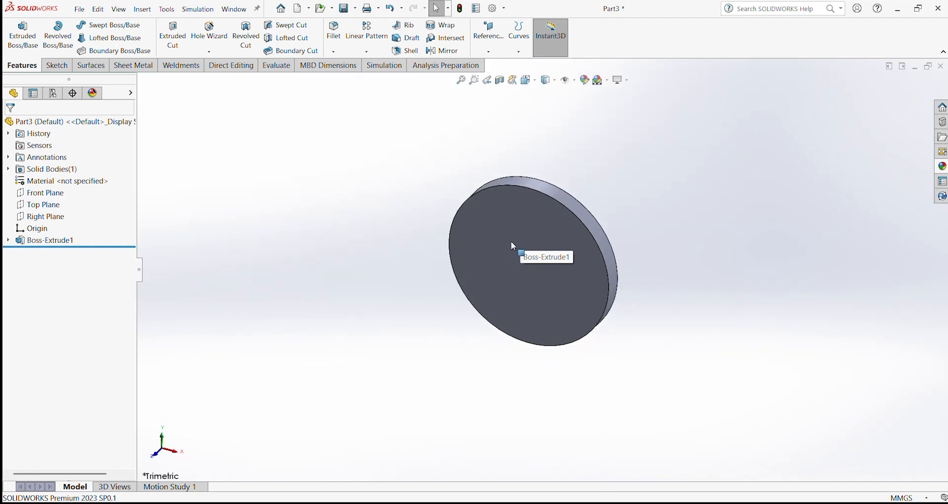
scroll(544, 259, down, 6)
scroll(550, 282, up, 5)
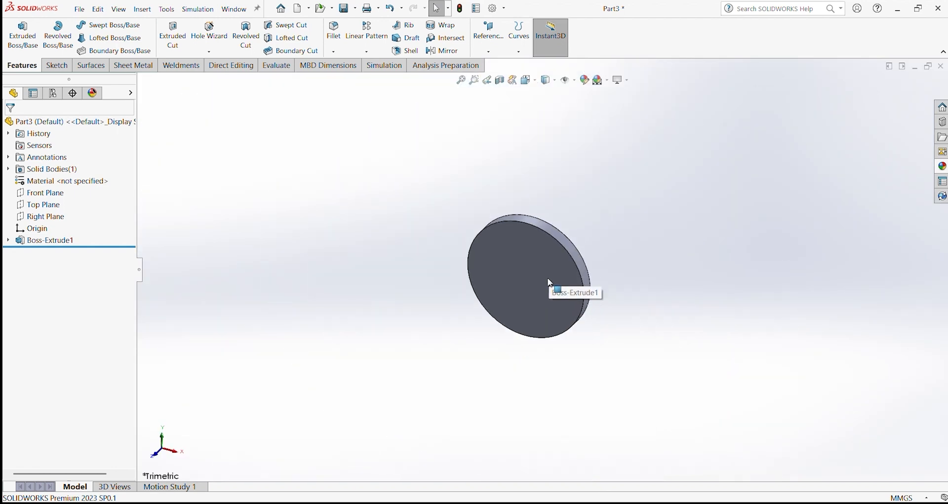
Step: Orbit the disc to see both of its faces and shift it well away from the centre of the graphics area
middle_drag(555, 282, 470, 278)
scroll(558, 287, down, 5)
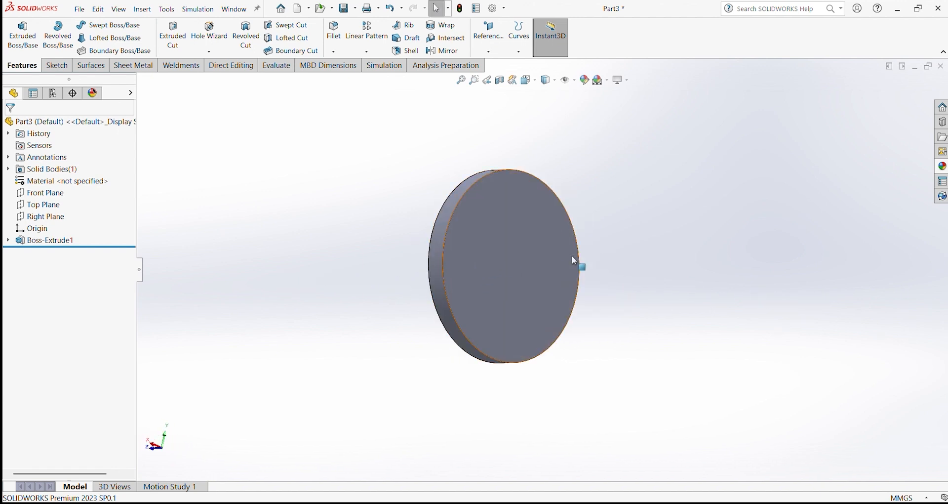
middle_drag(613, 242, 698, 281)
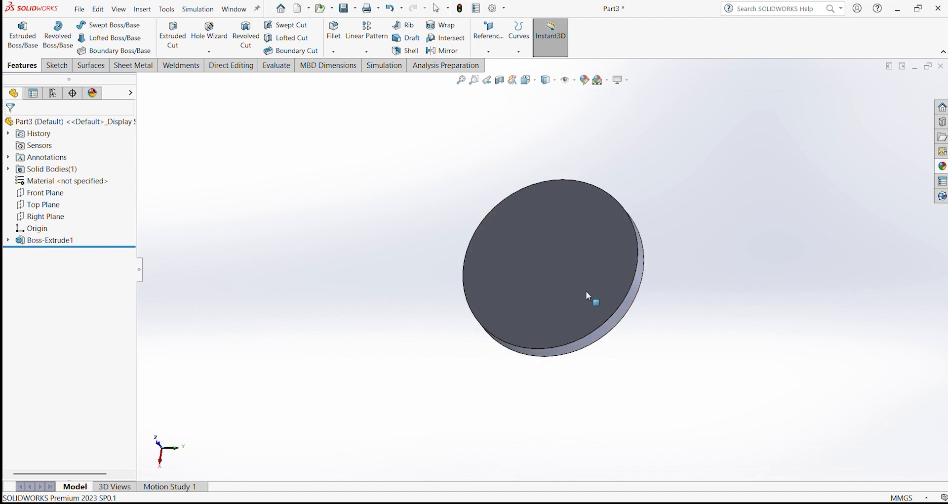
ctrl+middle_drag(588, 295, 803, 312)
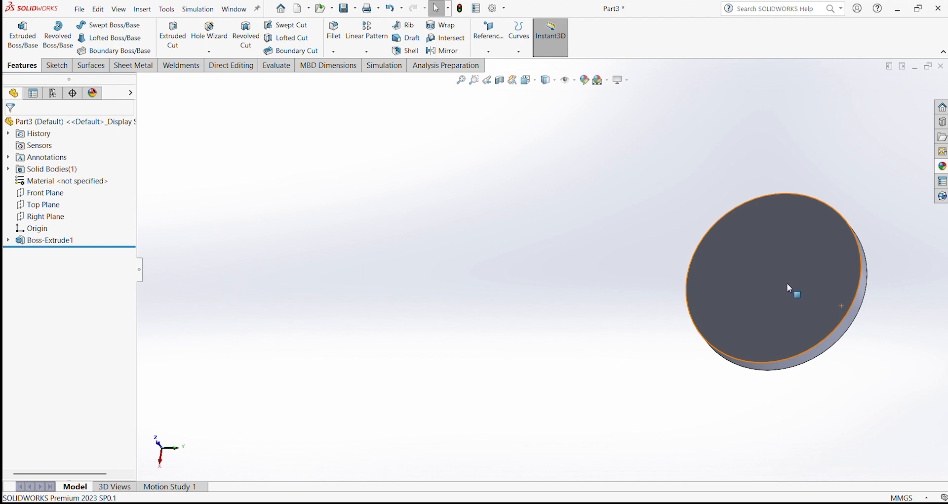
middle_drag(790, 275, 803, 257)
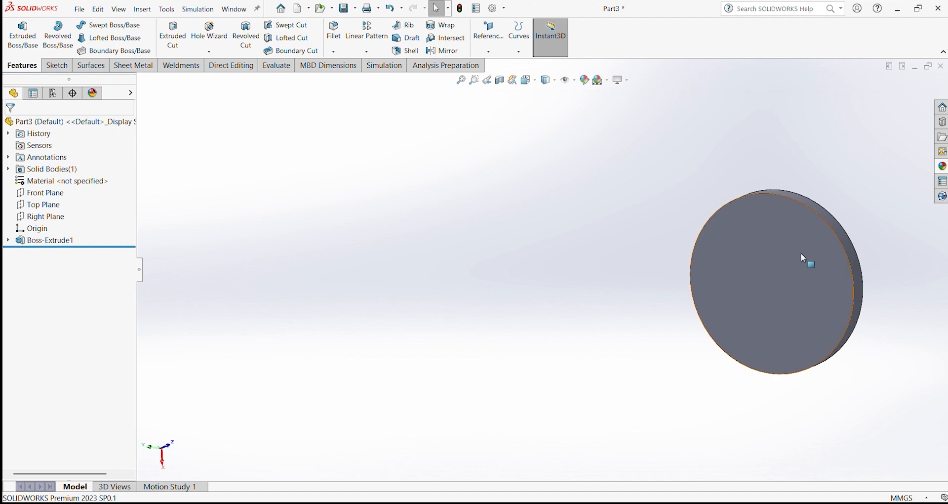
Step: Use the Pan command to bring the disc back near the middle of the graphics area, then return to Select mode
click(801, 255)
right_click(800, 255)
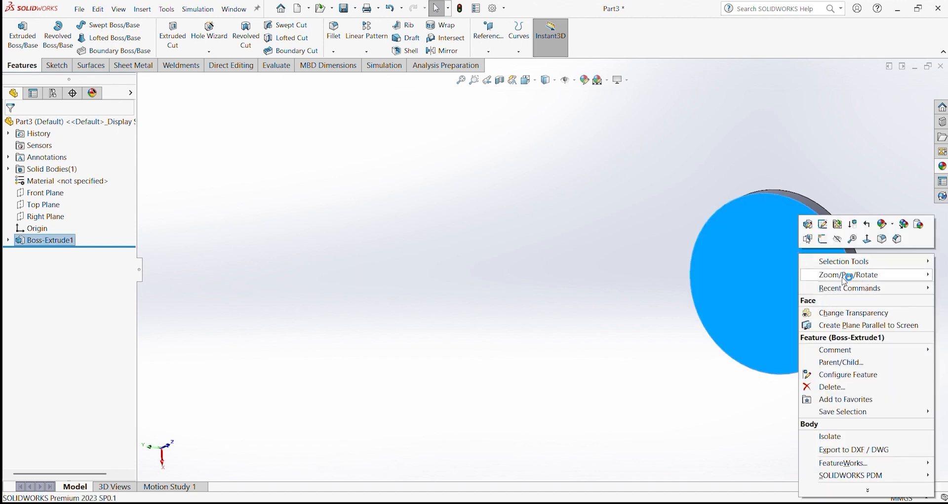
mouse_move(846, 279)
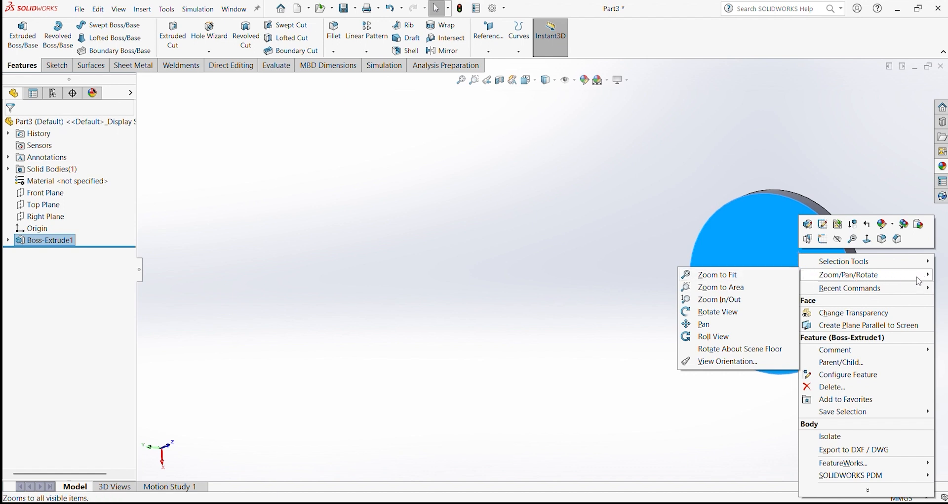
click(723, 324)
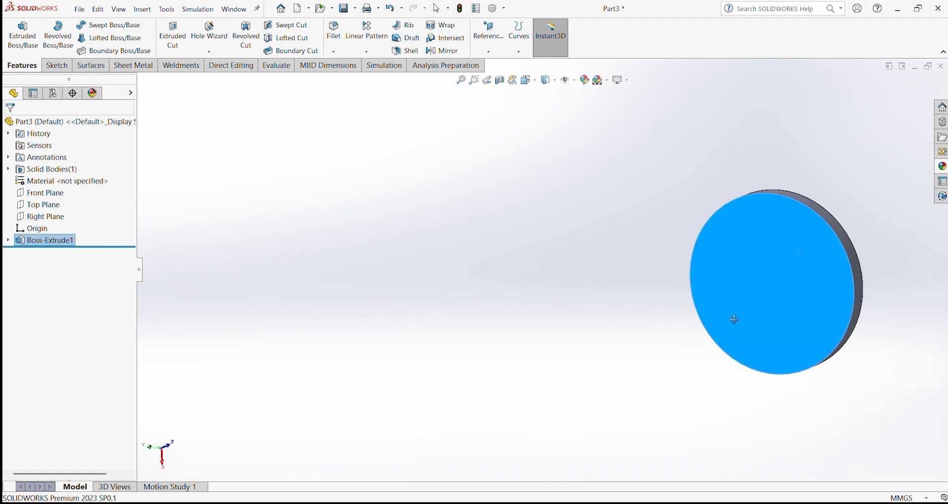
drag(785, 306, 534, 263)
drag(490, 295, 411, 290)
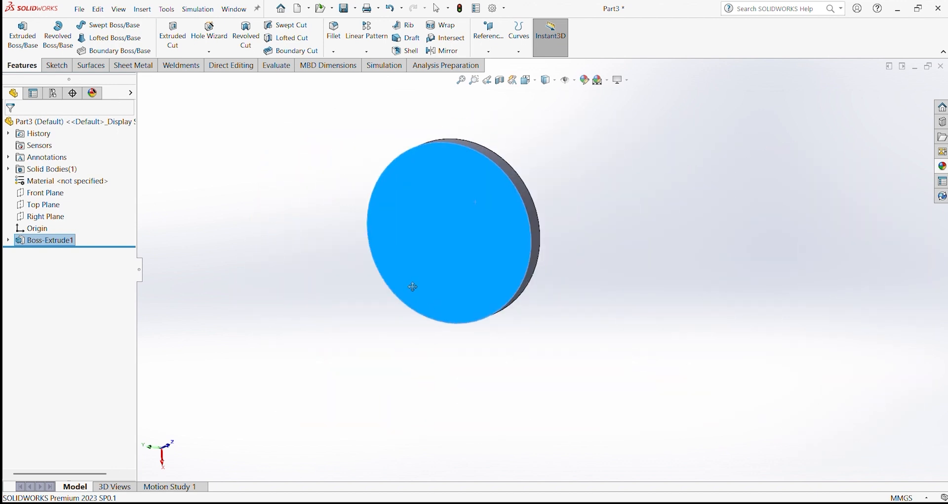
right_click(395, 241)
click(422, 248)
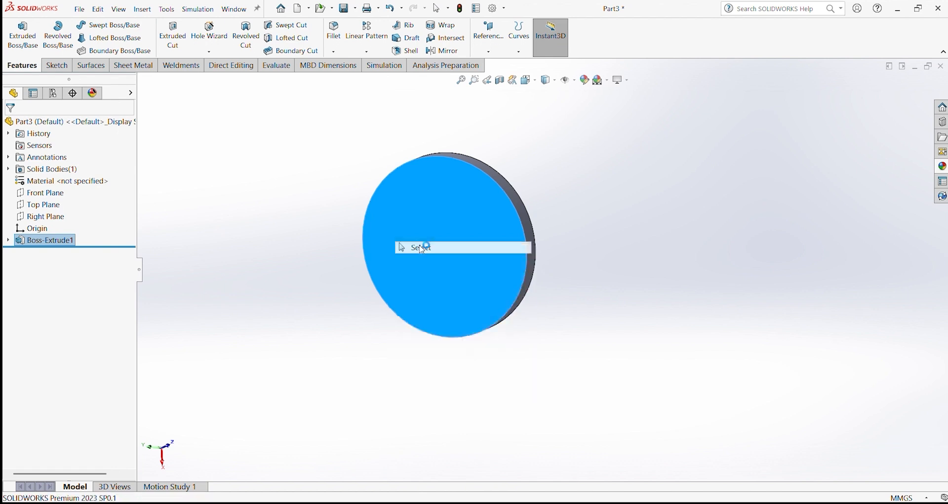
Step: Use the Rotate View command to turn the disc until its face is seen head-on, then return to Select mode
right_click(471, 252)
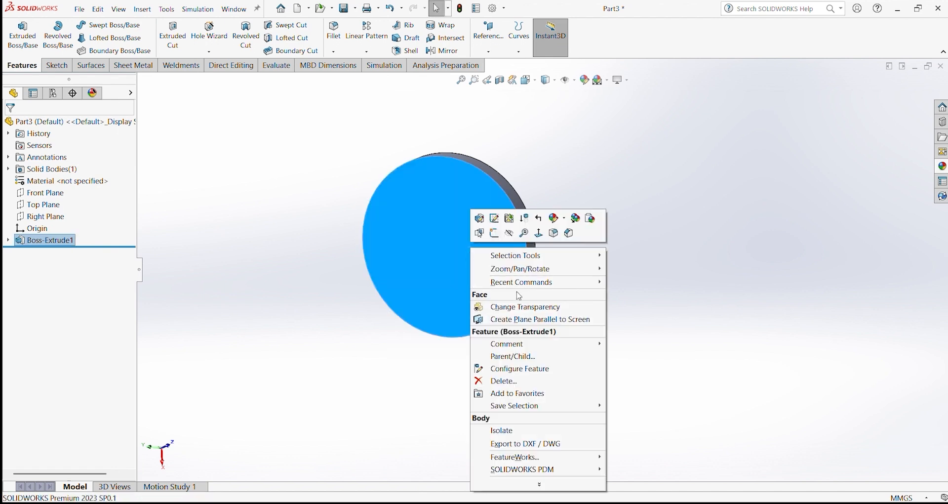
mouse_move(540, 268)
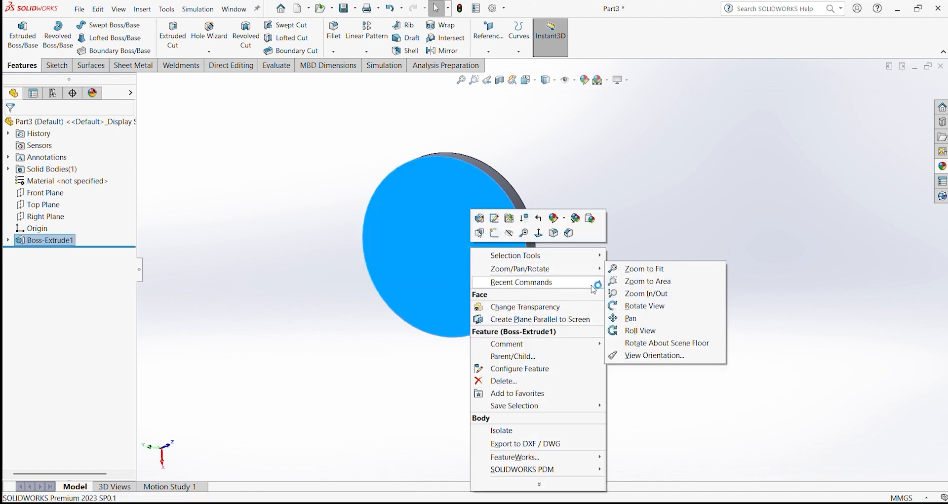
click(648, 307)
drag(574, 270, 514, 282)
right_click(577, 253)
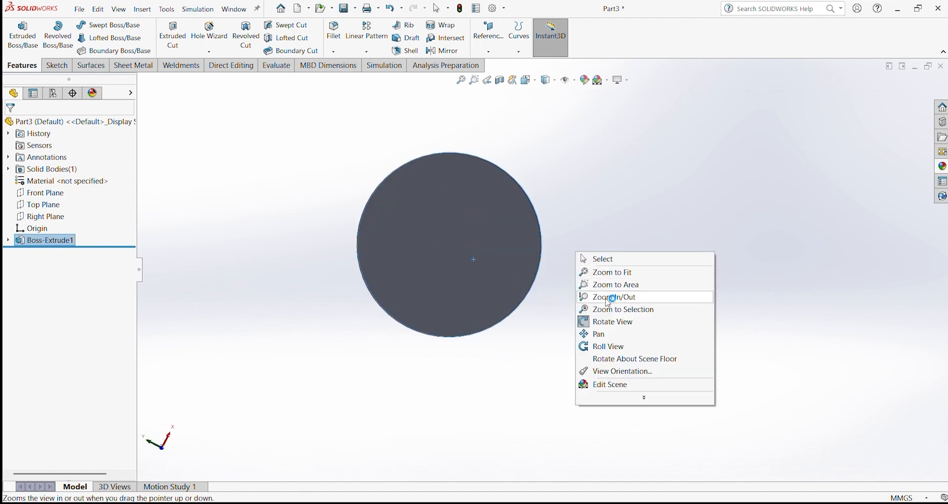
click(624, 259)
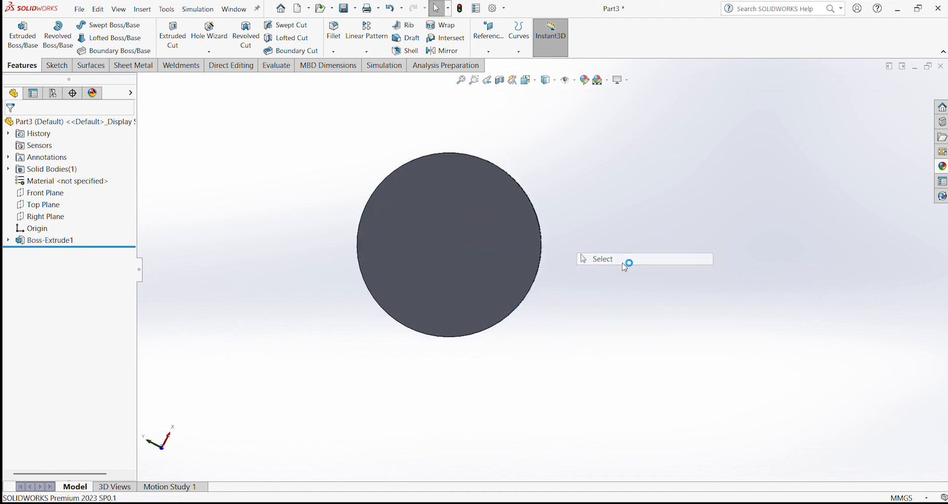
Step: Orbit the disc to a nearly edge-on view and bring up the view commands from the empty space beside it
middle_drag(524, 245, 485, 265)
right_click(508, 231)
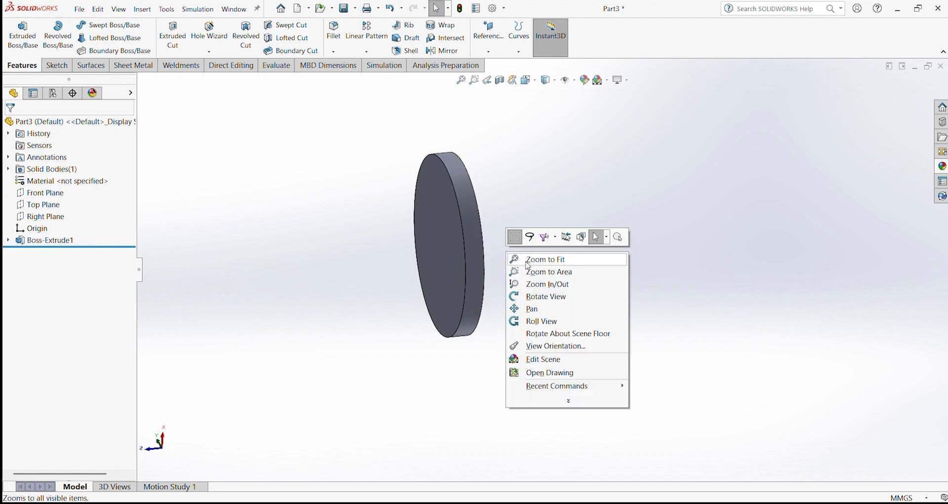